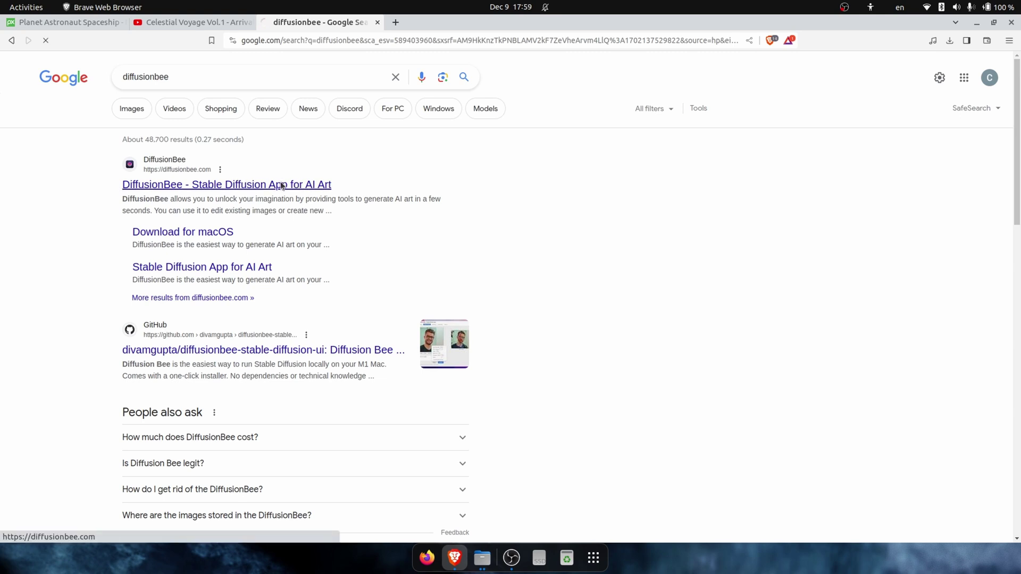
- Open the DiffusionBee website from the search results and return to the Celestial Voyage video page
left_click(449, 347)
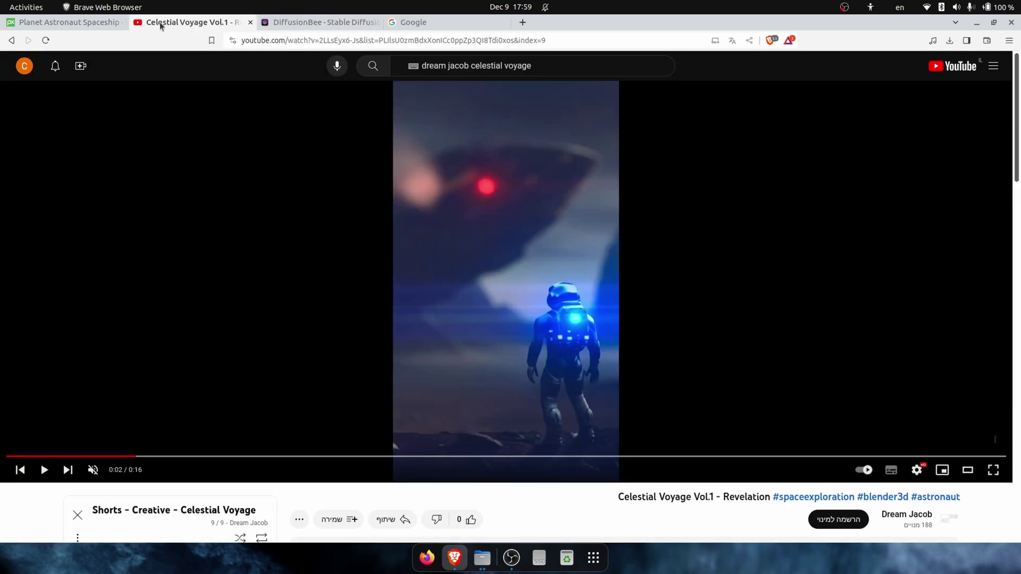
key("ctrl+Page_Up")
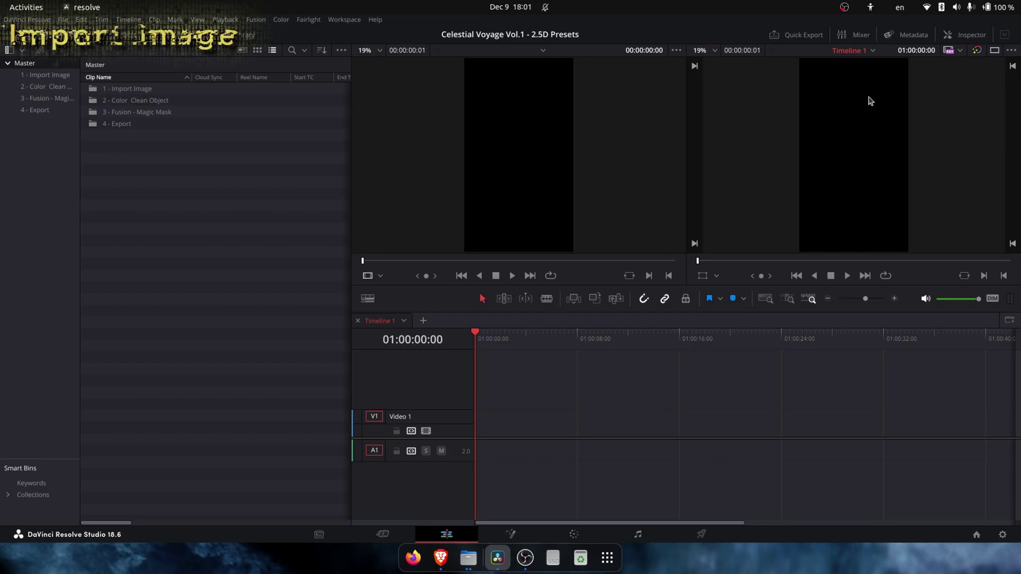
- Open the 1 - Import Image bin and place planet-7383905_1280.jpg at the start of Video 1
left_click_drag(140, 135, 132, 91)
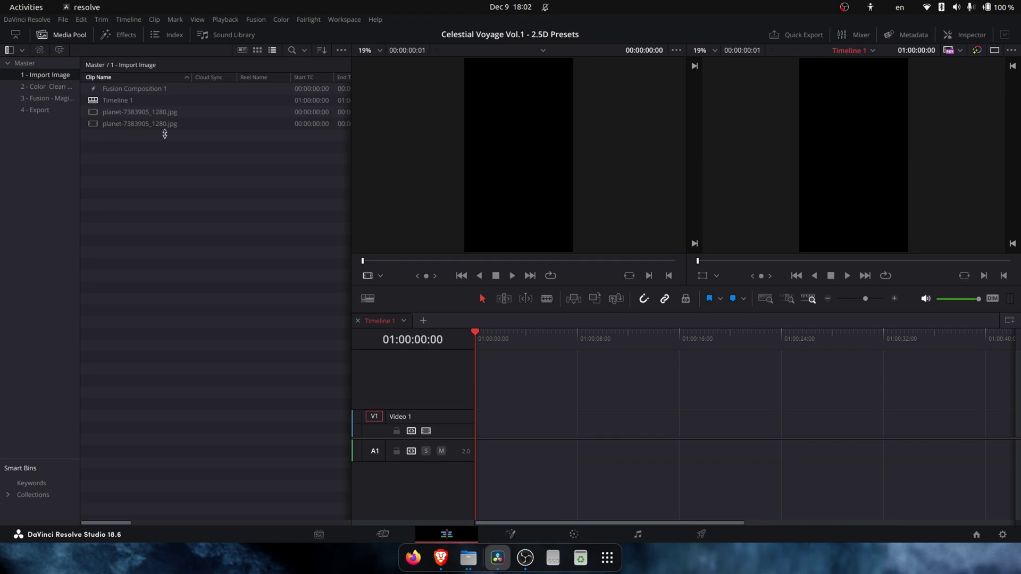
left_click(140, 109)
left_click_drag(99, 115, 484, 420)
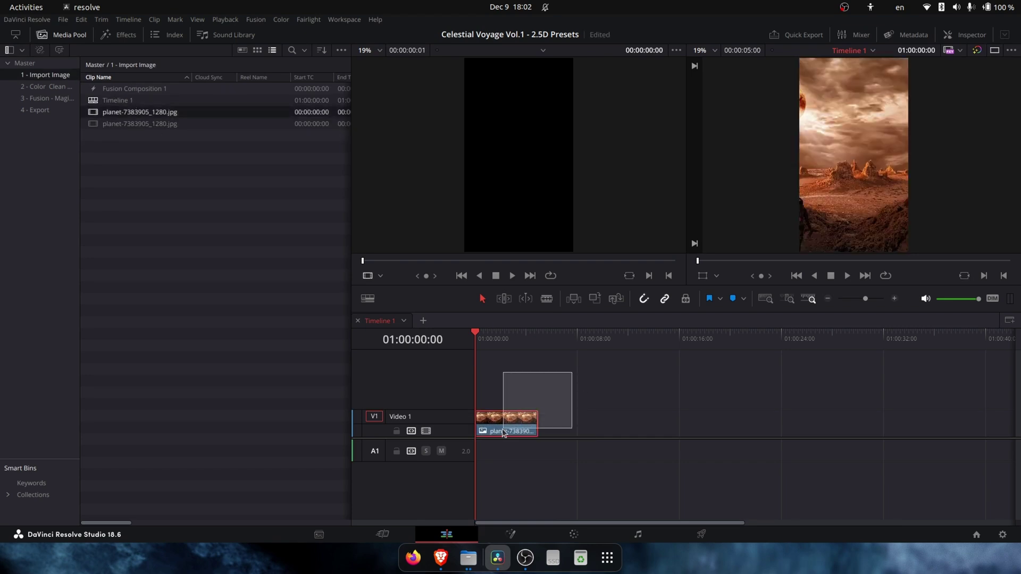
- Clear the clip from Video 1 and delete Fusion Composition 1, the duplicate planet image and Timeline 1 from the bin
key("Delete")
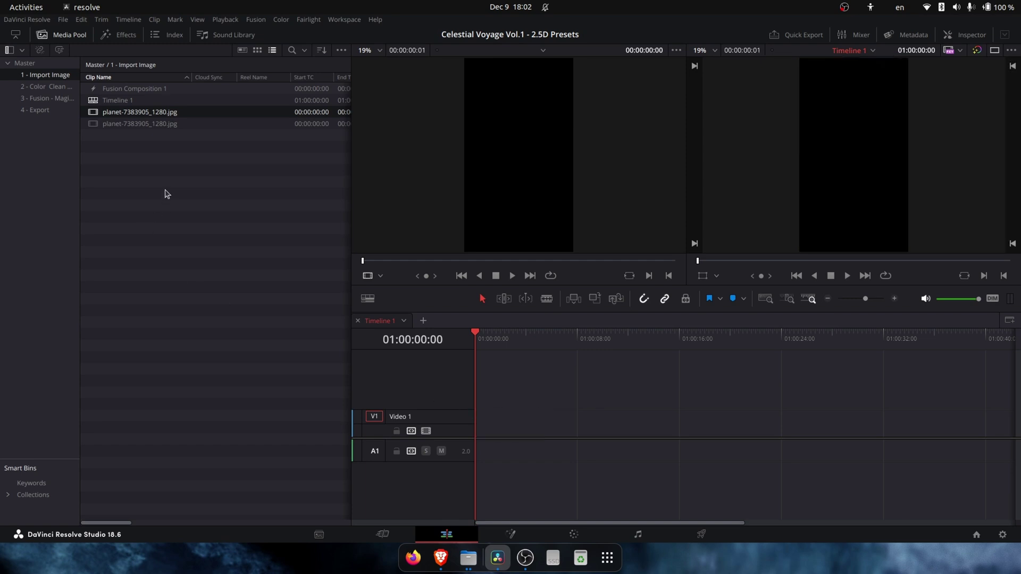
left_click(159, 89)
key("Delete")
left_click(133, 112)
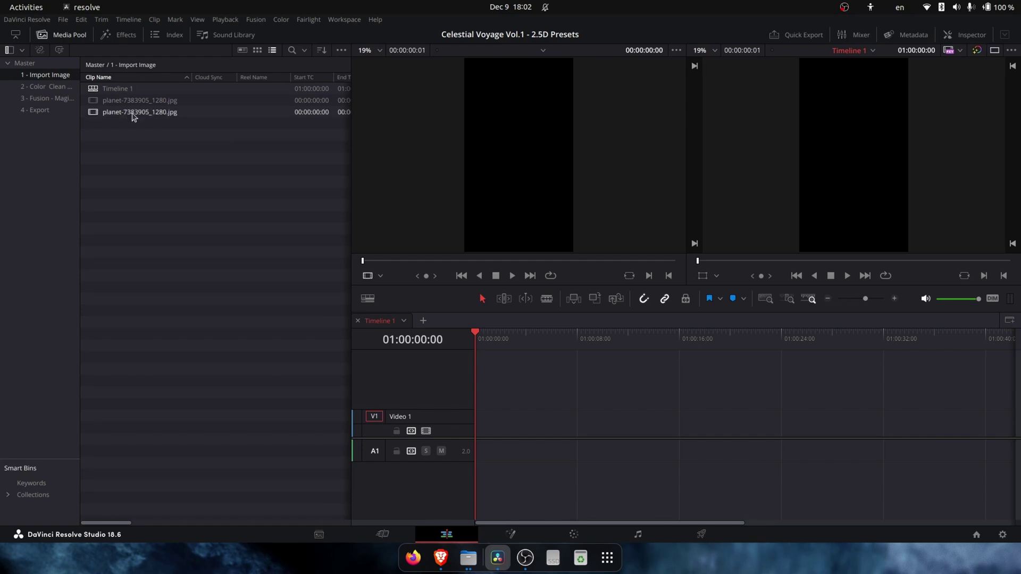
key("Delete")
left_click(160, 101)
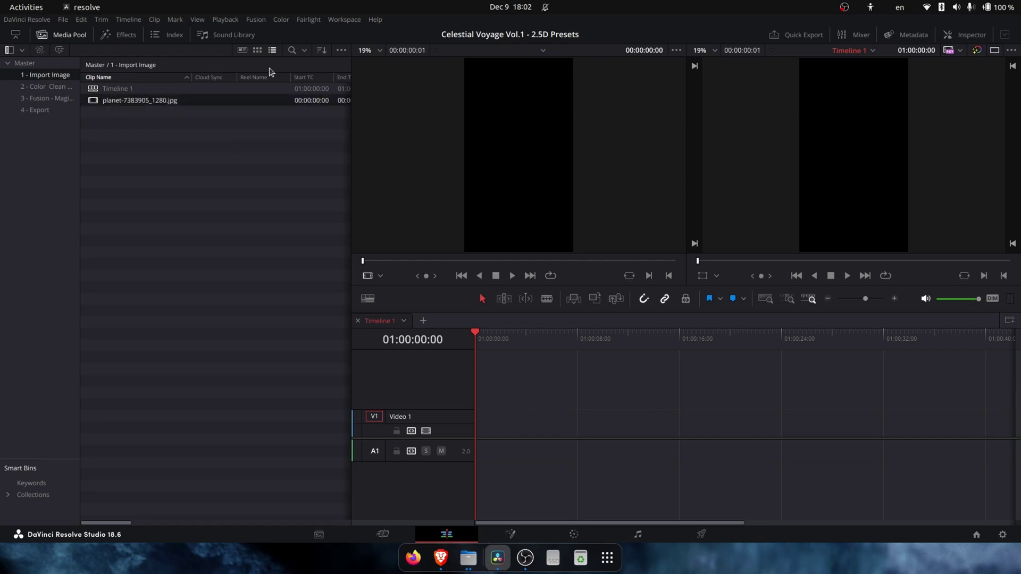
left_click(612, 330)
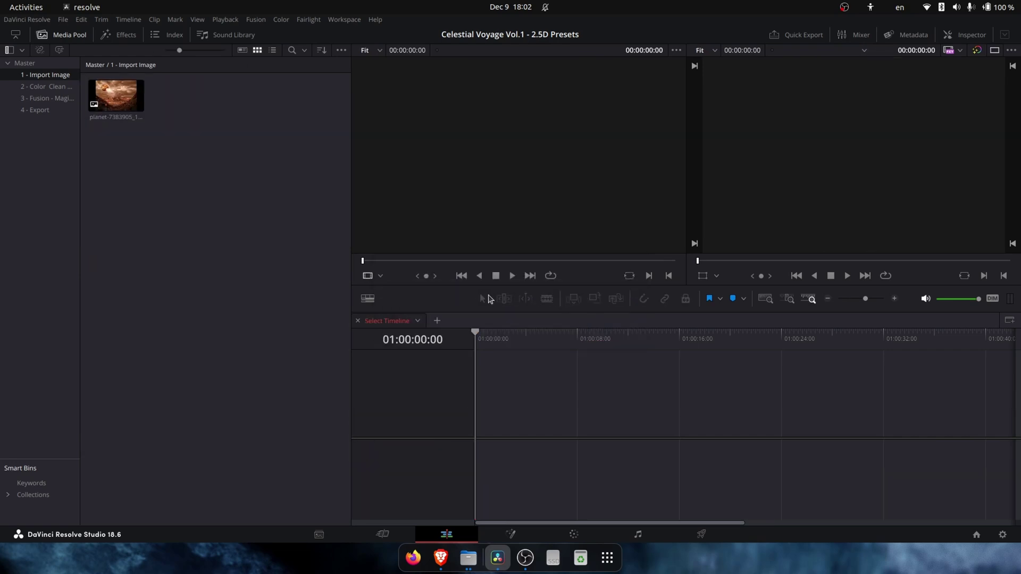
- Show the bin as a list and check the project's timeline resolution and the planet image's resolution
double_click(123, 110)
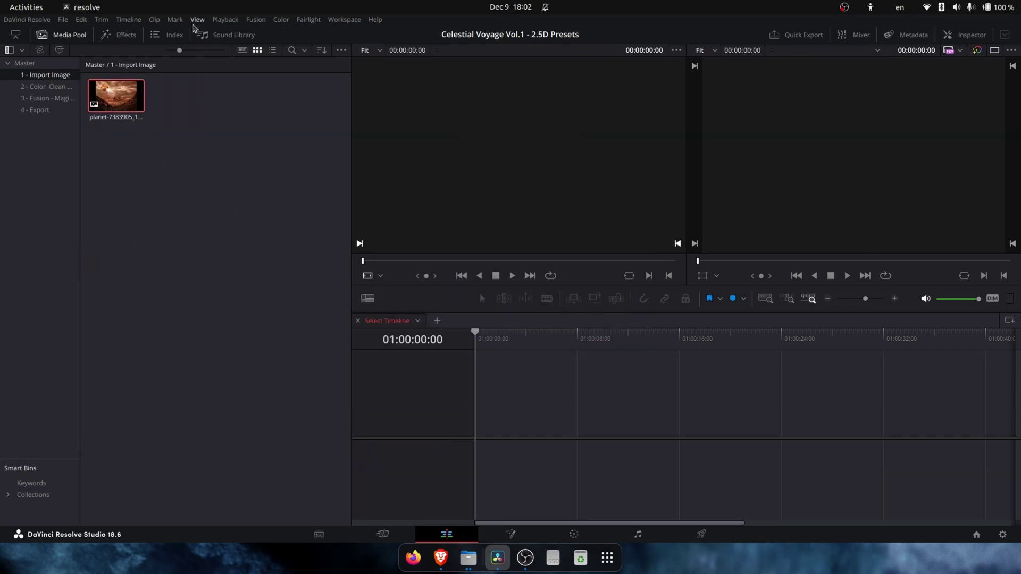
left_click(273, 49)
left_click(1003, 535)
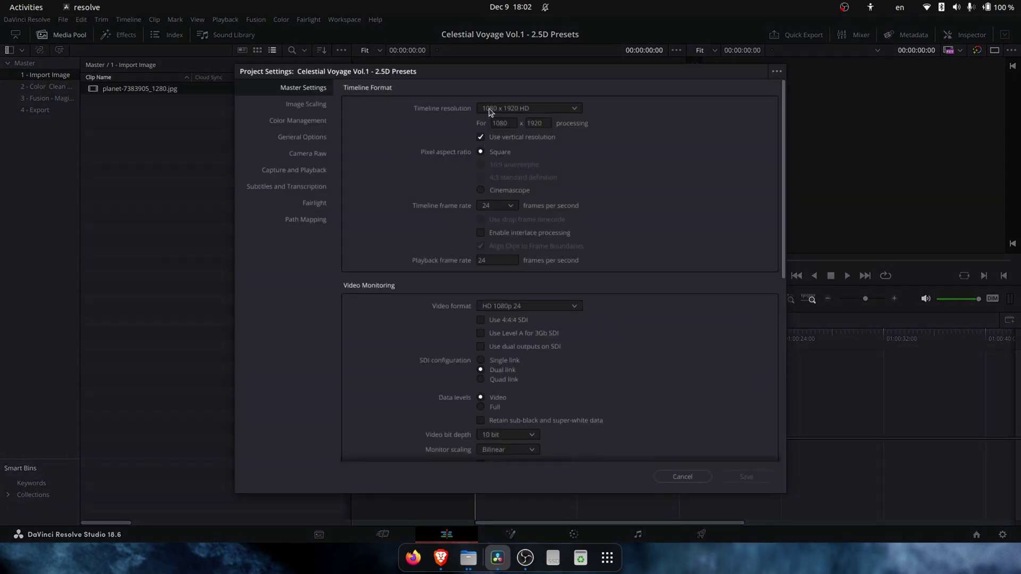
left_click(684, 478)
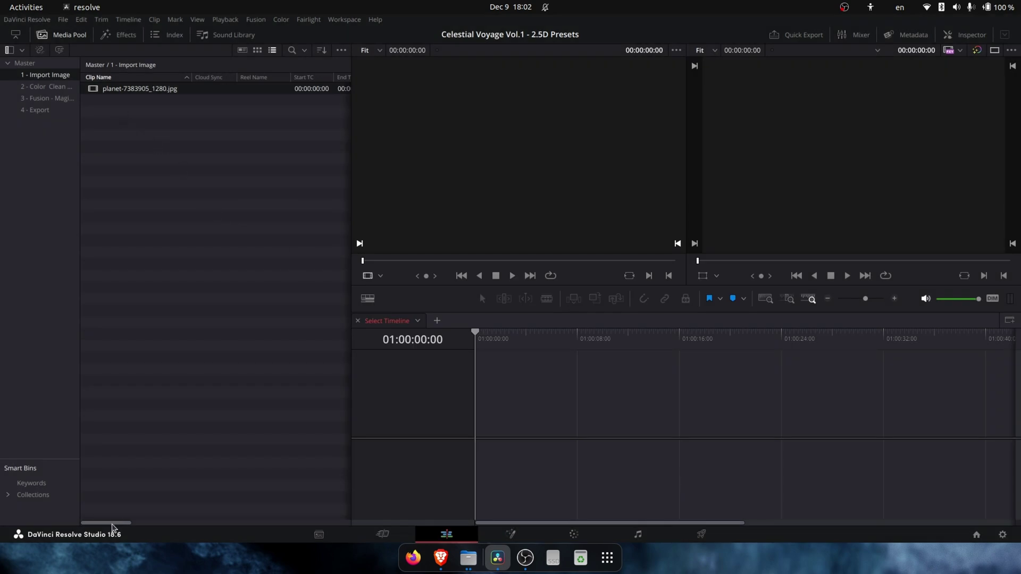
left_click_drag(113, 524, 172, 515)
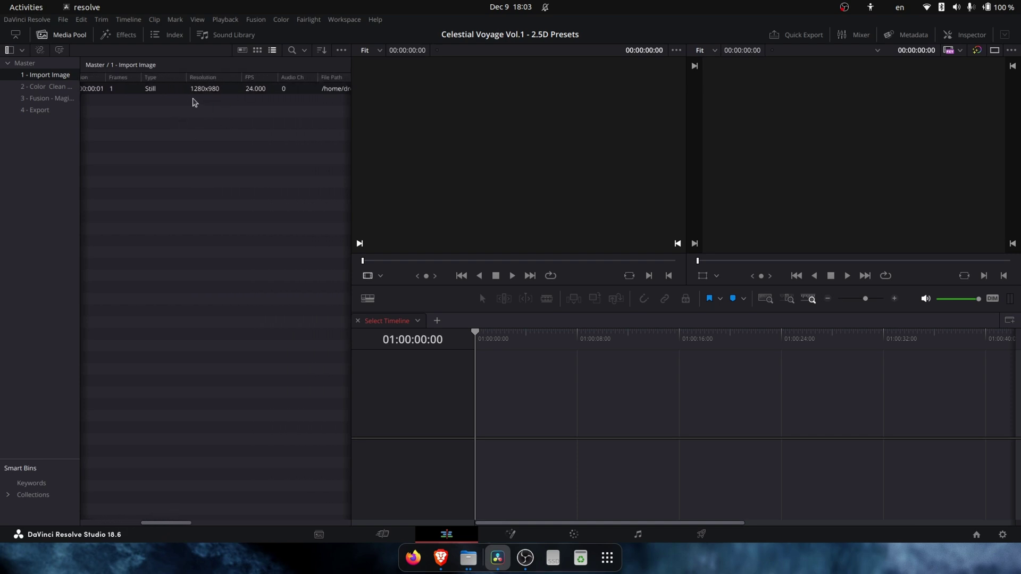
- Create a new timeline with a custom horizontal resolution matching the 1280x980 planet image, and place the image on it
right_click(198, 154)
mouse_move(218, 160)
left_click(464, 161)
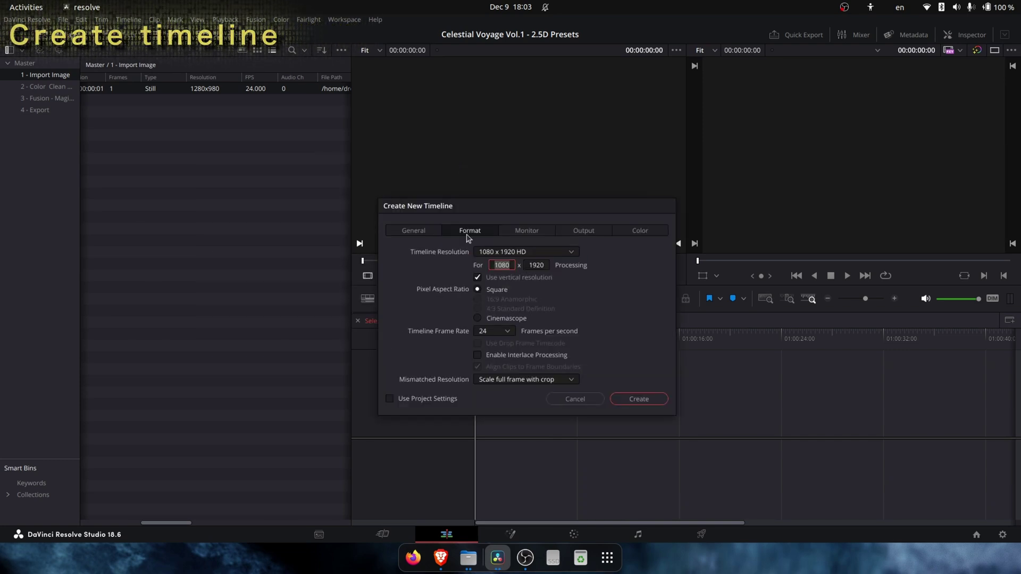
left_click(512, 281)
double_click(507, 265)
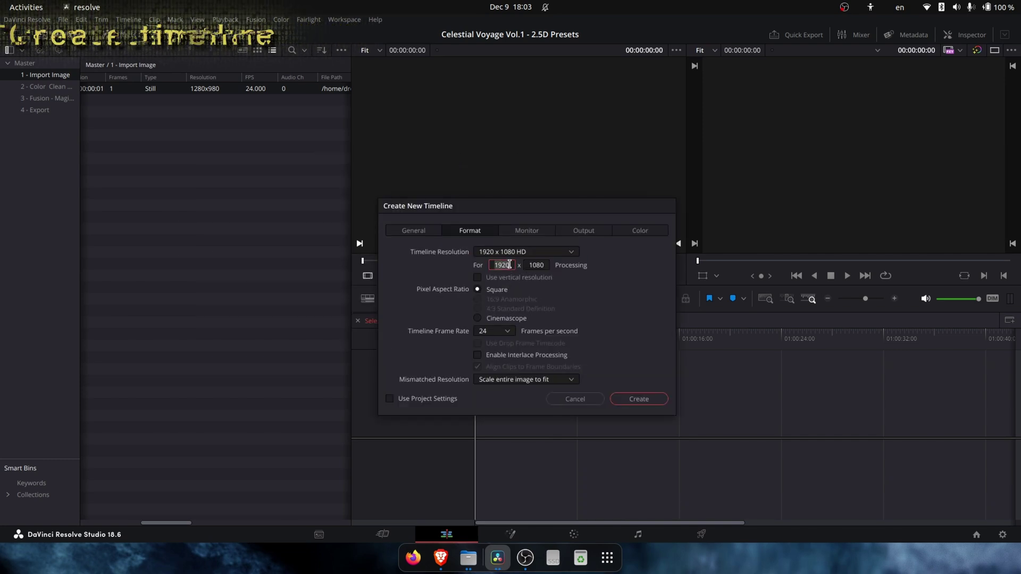
key("Return")
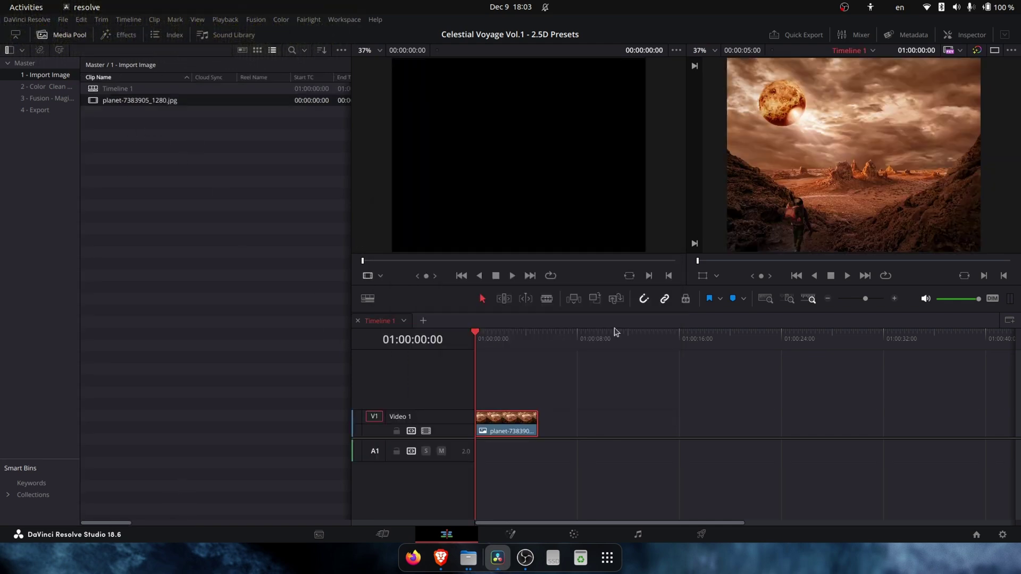
- Switch to a single timeline viewer and convert the planet image clip on Video 1 into a new Fusion clip
scroll(845, 166, "down", 3)
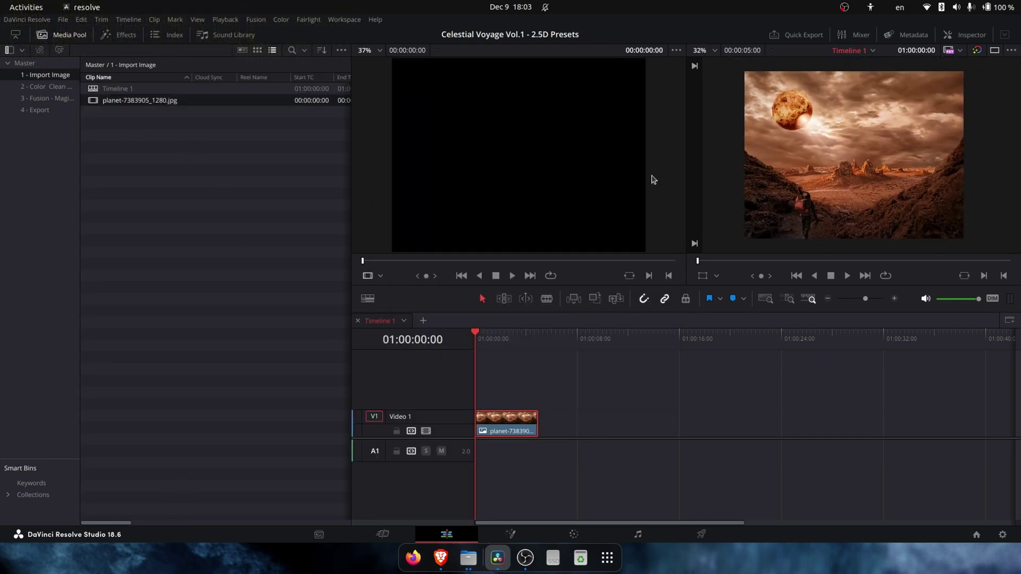
left_click(995, 51)
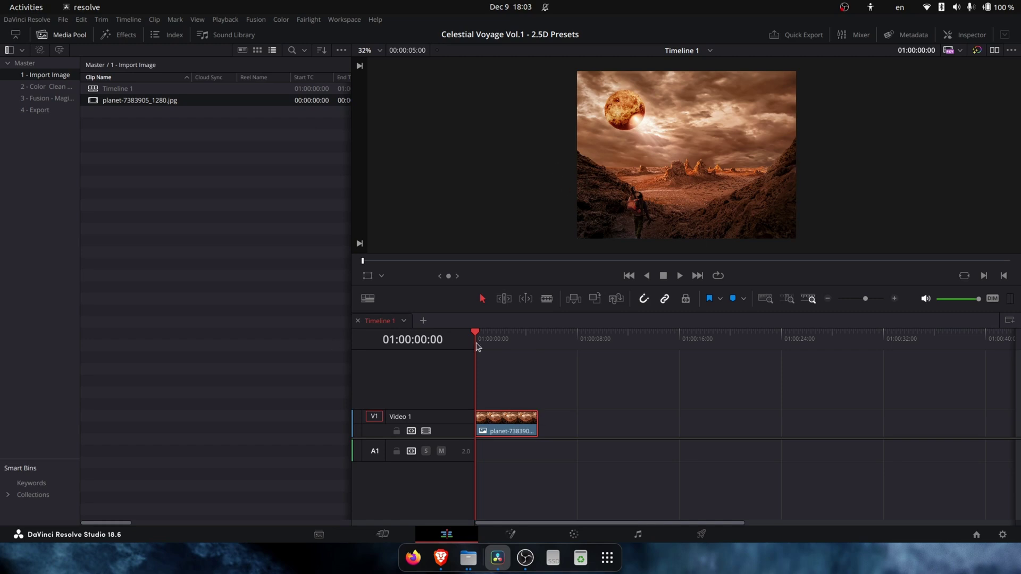
right_click(503, 424)
left_click(513, 428)
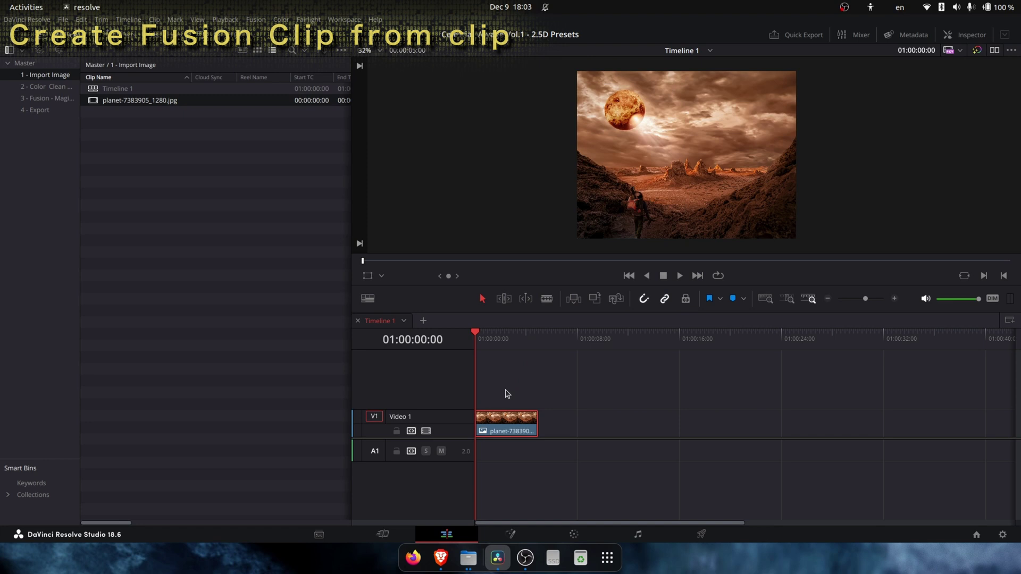
right_click(502, 423)
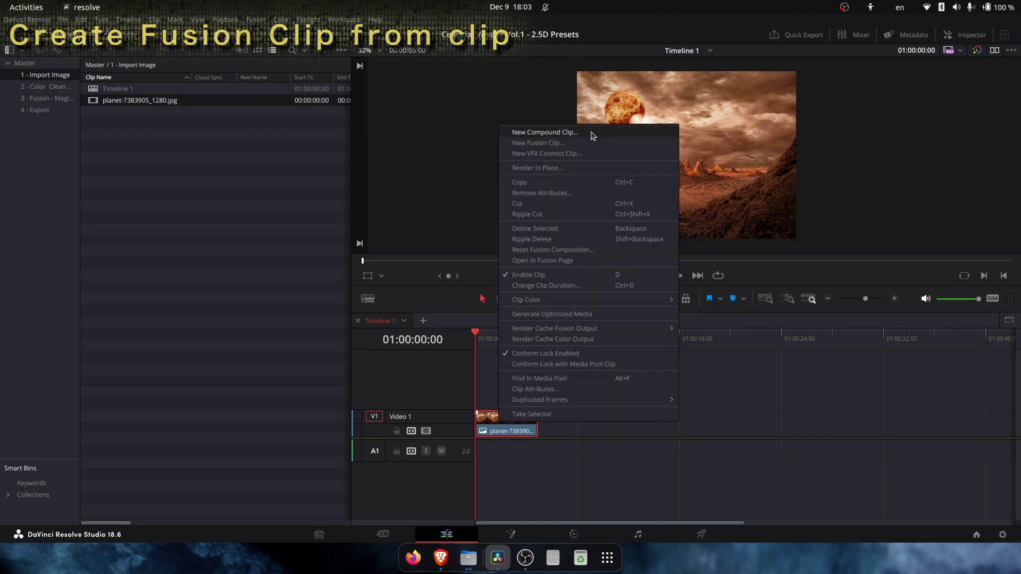
left_click(559, 143)
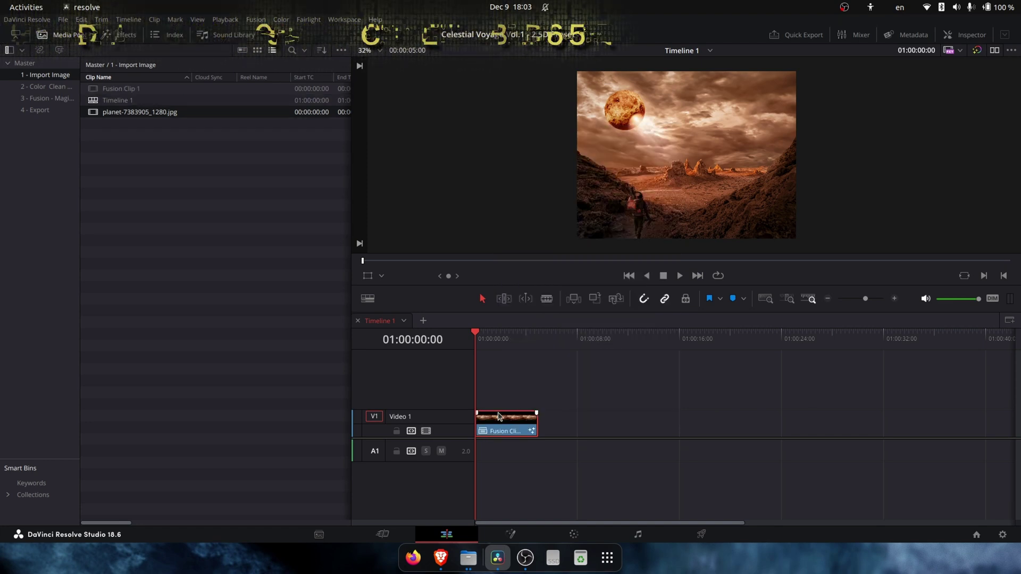
- Open the clip in Fusion and insert a Magic Mask node between MediaIn1 and MediaOut1
left_click(511, 534)
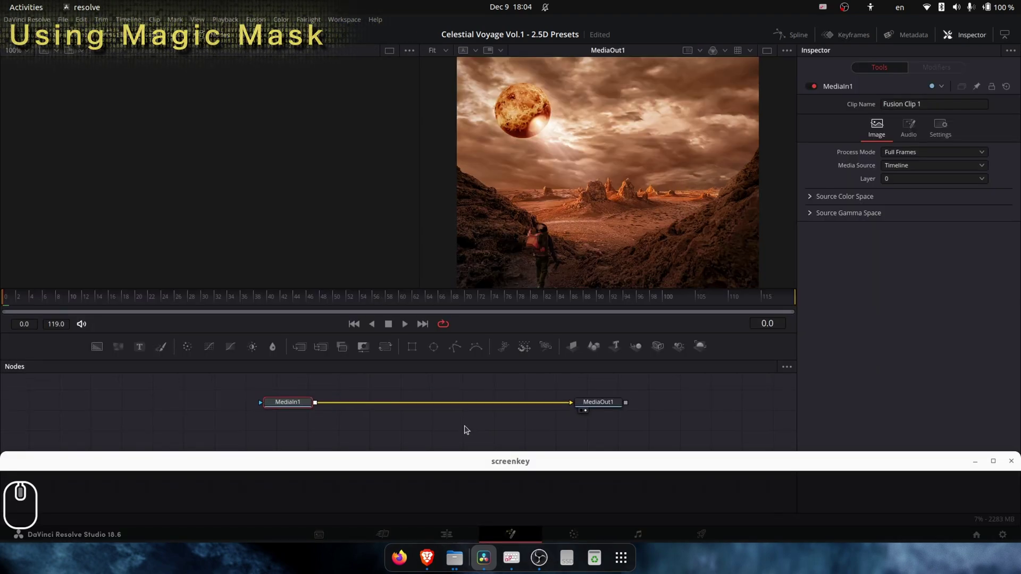
key("shift+space")
type("mag")
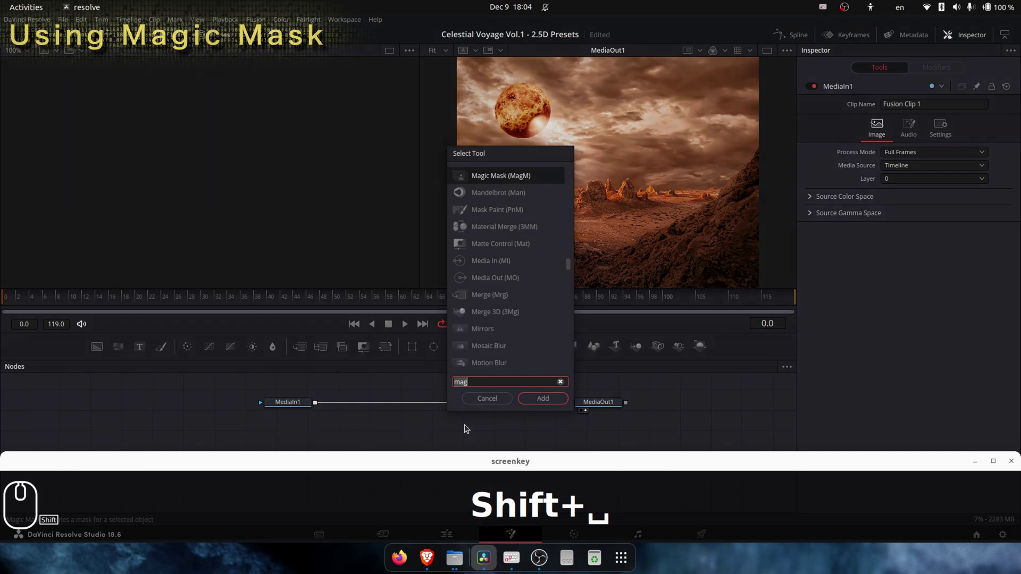
left_click(551, 401)
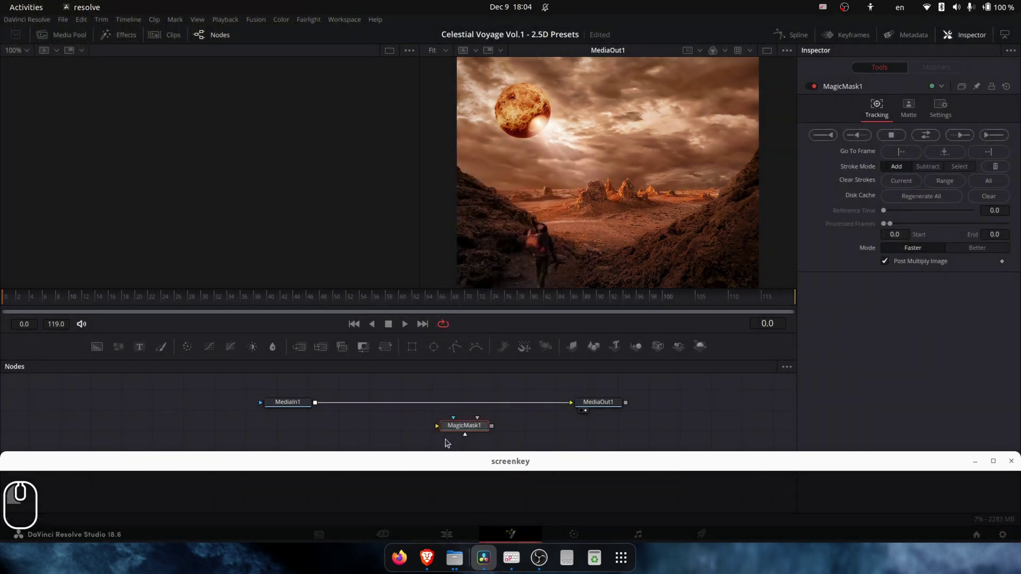
left_click_drag(451, 426, 450, 418)
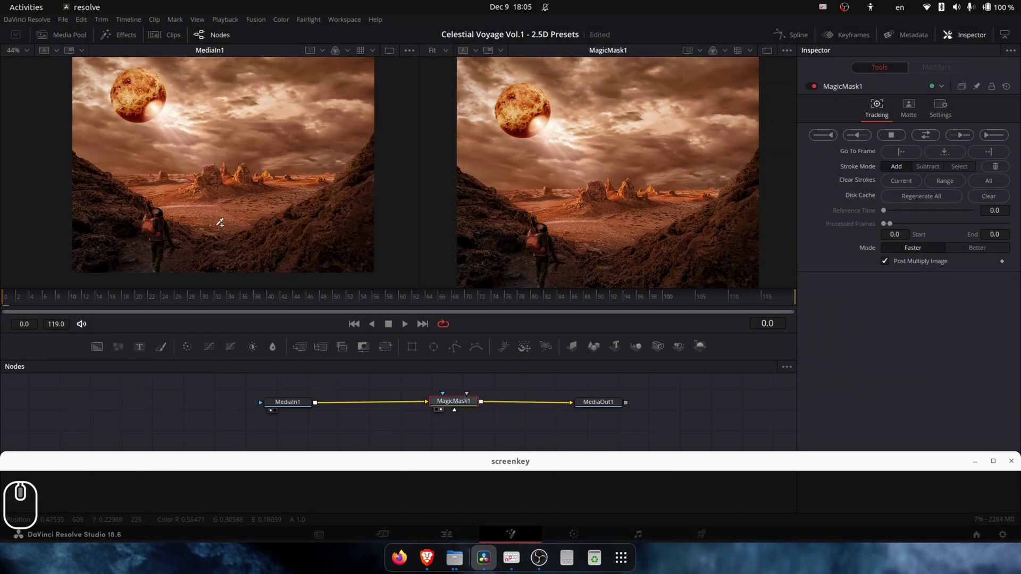
- Enlarge the viewers and paint Add strokes along the foreground slopes and lower ground to mask the terrain and astronaut
scroll(221, 223, "up", 1)
scroll(220, 222, "down", 1)
left_click_drag(427, 289, 403, 319)
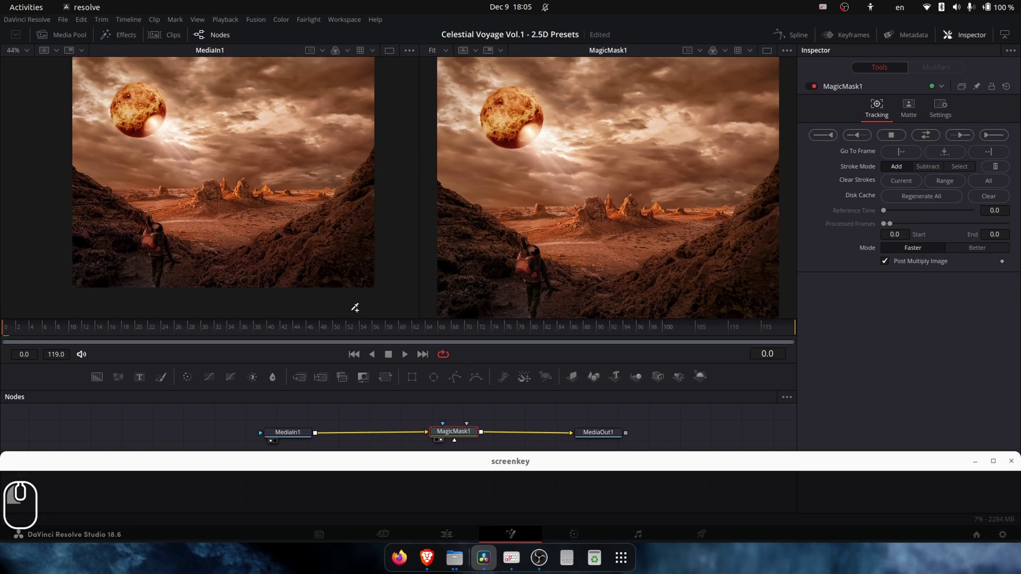
left_click_drag(580, 225, 577, 219)
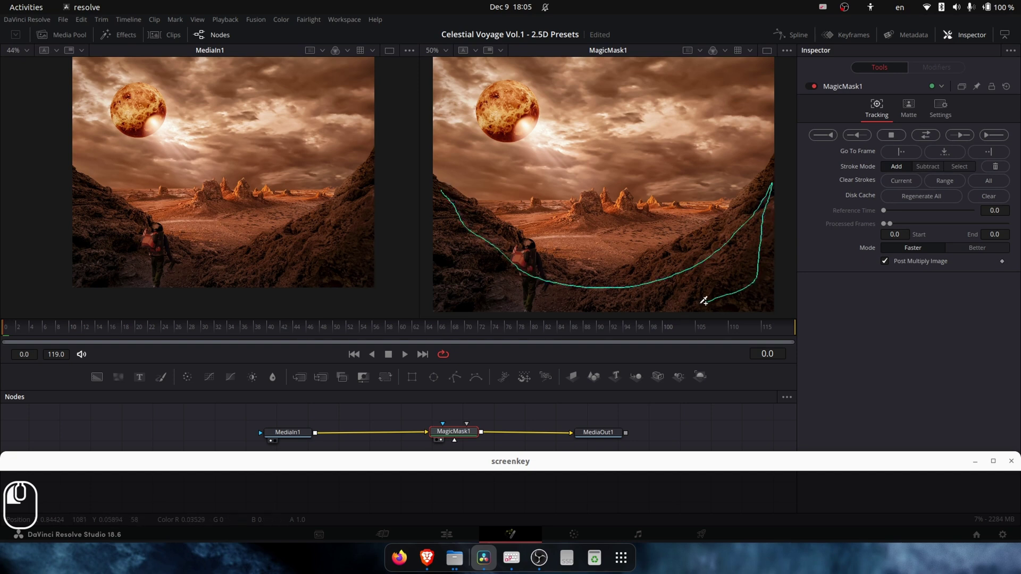
left_click_drag(439, 205, 443, 185)
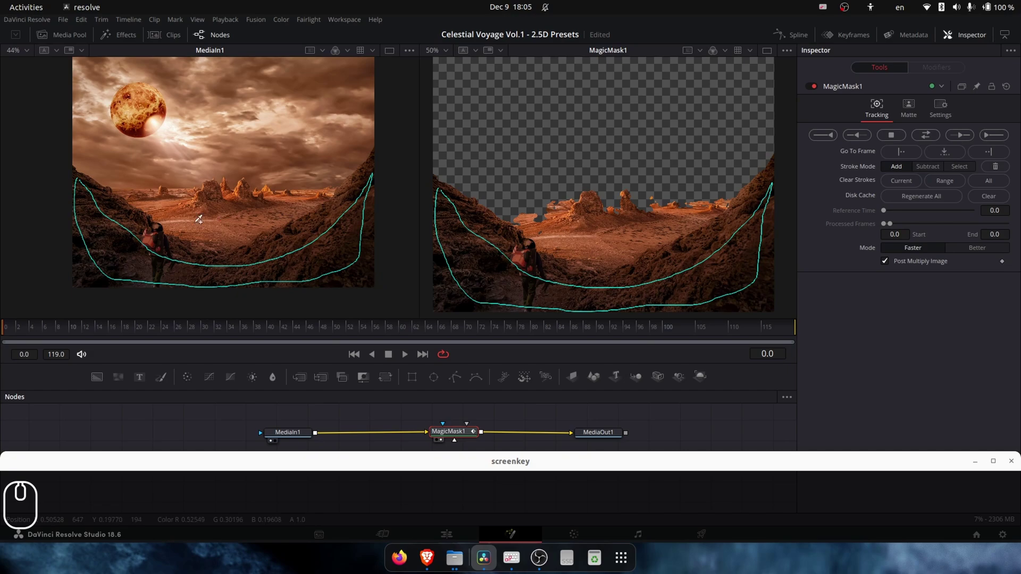
- Paint Subtract strokes across the distant desert and rock formations to remove them from the Magic Mask
left_click(928, 167)
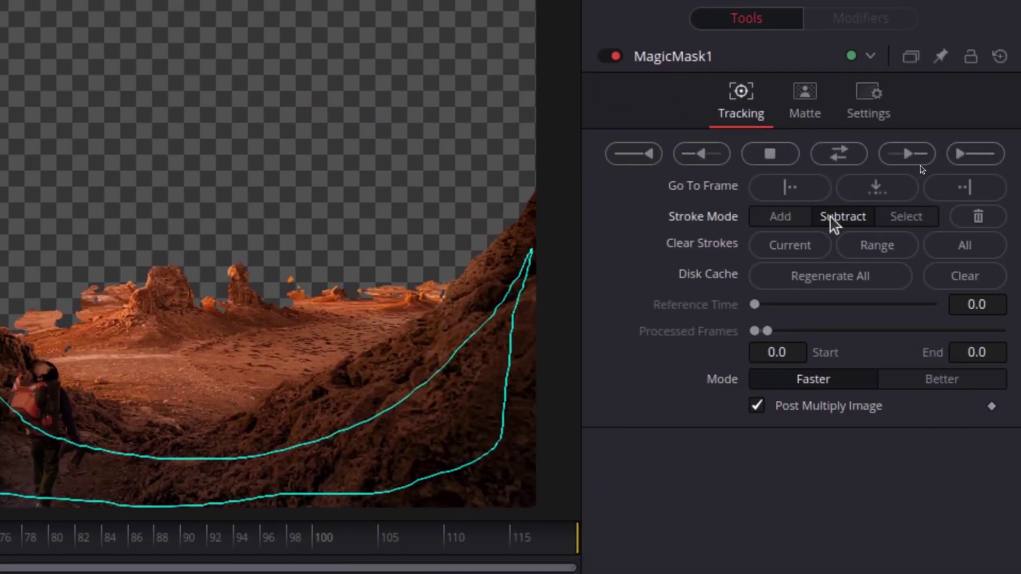
key("alt+super+8")
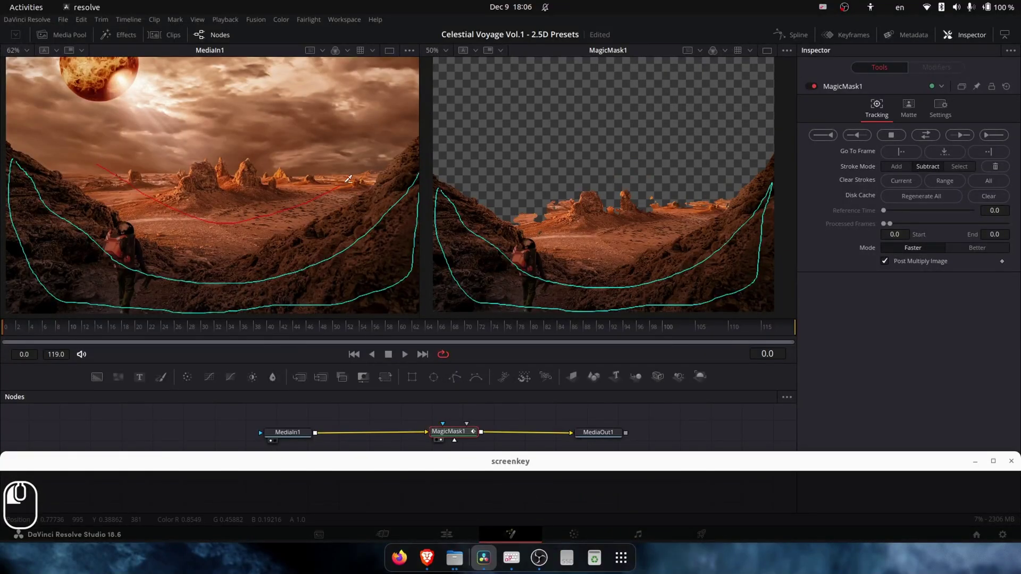
left_click_drag(348, 179, 377, 146)
- Paint Add strokes over the astronaut's helmet, backpack and nearby rocky slope to refine the Magic Mask
scroll(133, 242, "up", 3)
scroll(530, 284, "up", 5)
left_click(899, 167)
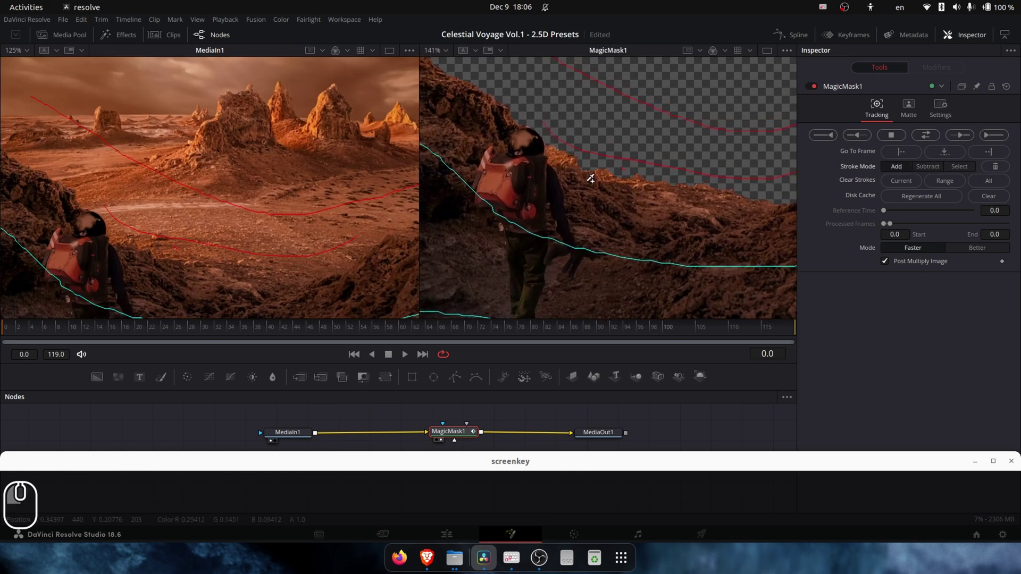
left_click_drag(491, 115, 583, 210)
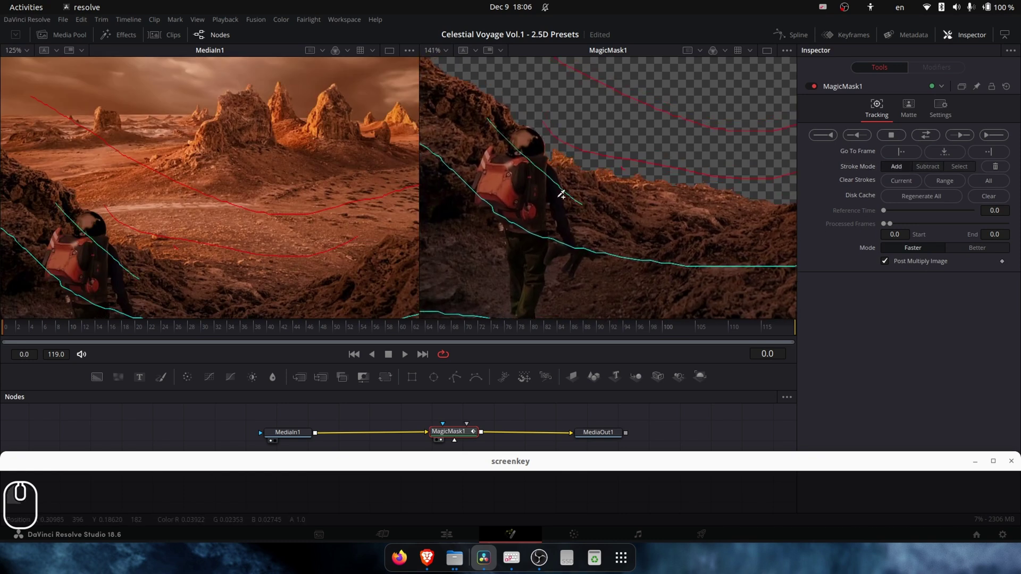
left_click_drag(486, 169, 589, 224)
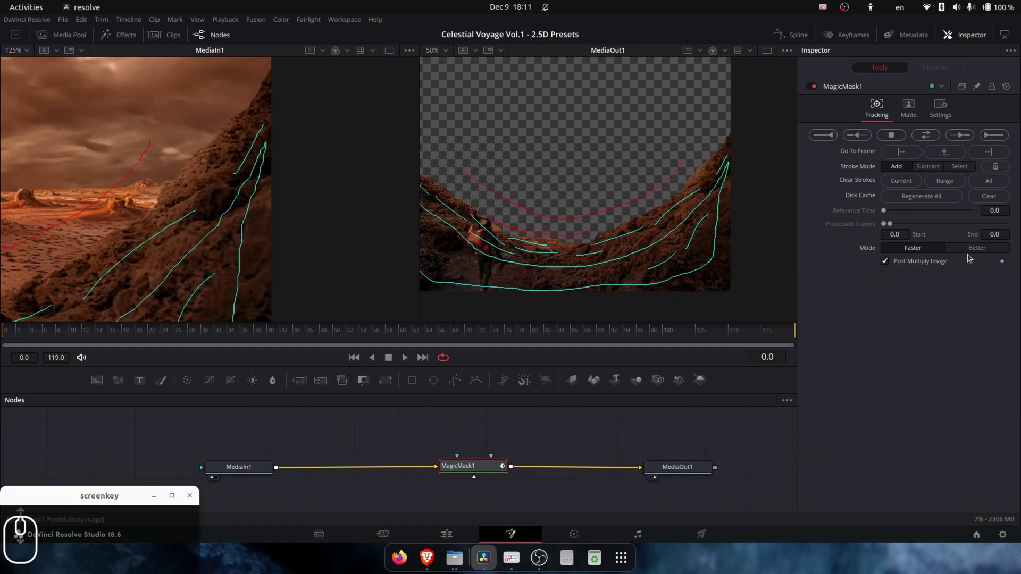
- Set the Magic Mask mode to Better and check the mask edge around the astronaut up close
left_click(977, 249)
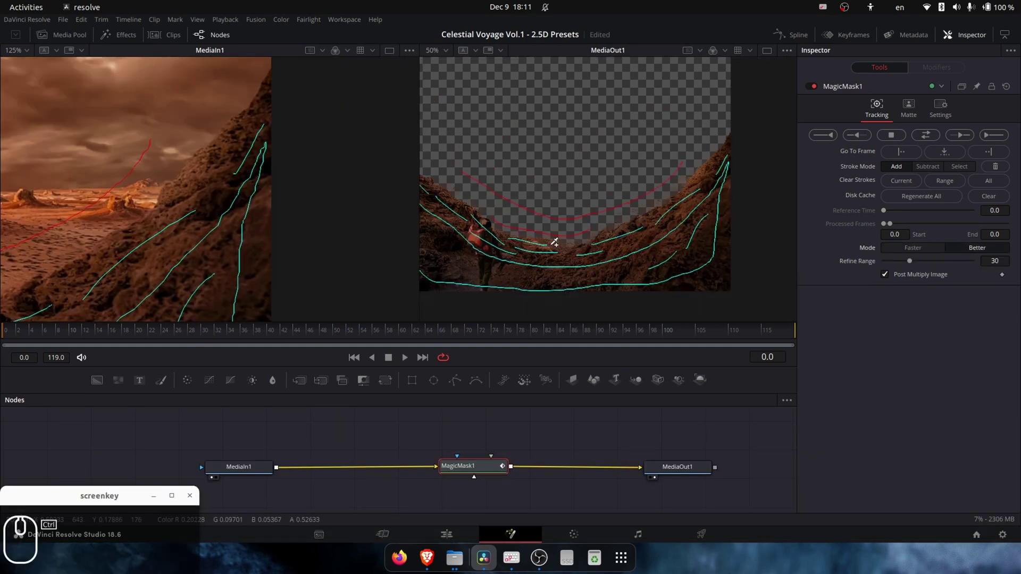
scroll(552, 242, "up", 5)
scroll(553, 243, "up", 3)
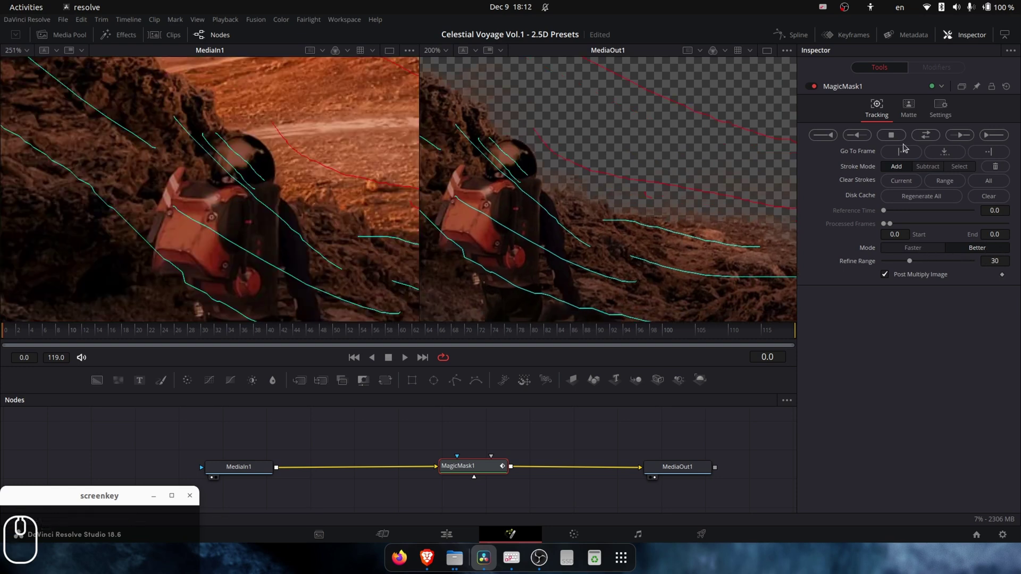
- Set the Magic Mask matte's Blur to 0.79 and Erode/Dilate to -0.0013 to soften and tighten the foreground edge
left_click(911, 114)
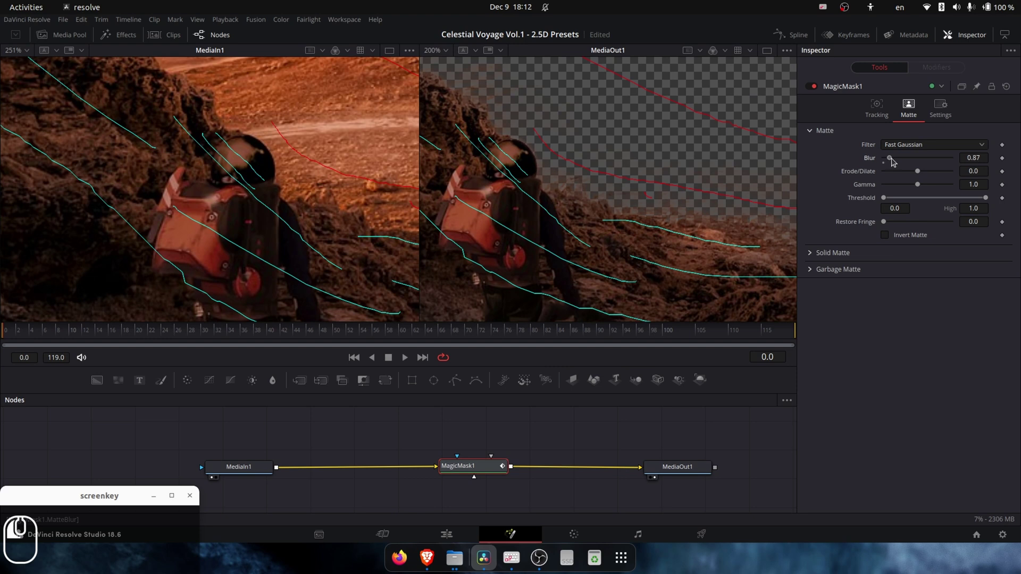
left_click_drag(917, 171, 922, 186)
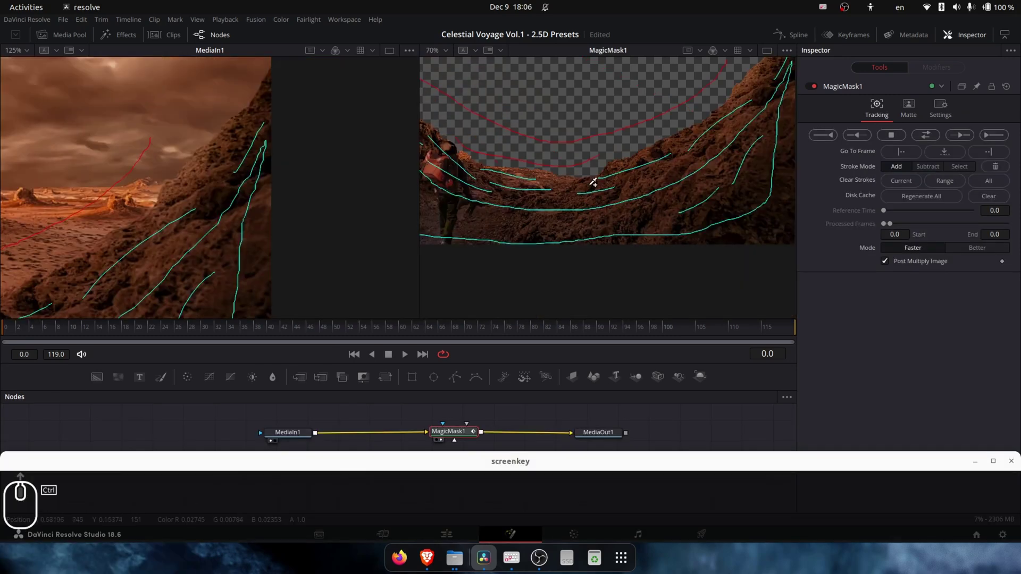
scroll(594, 182, "down", 2, "ctrl")
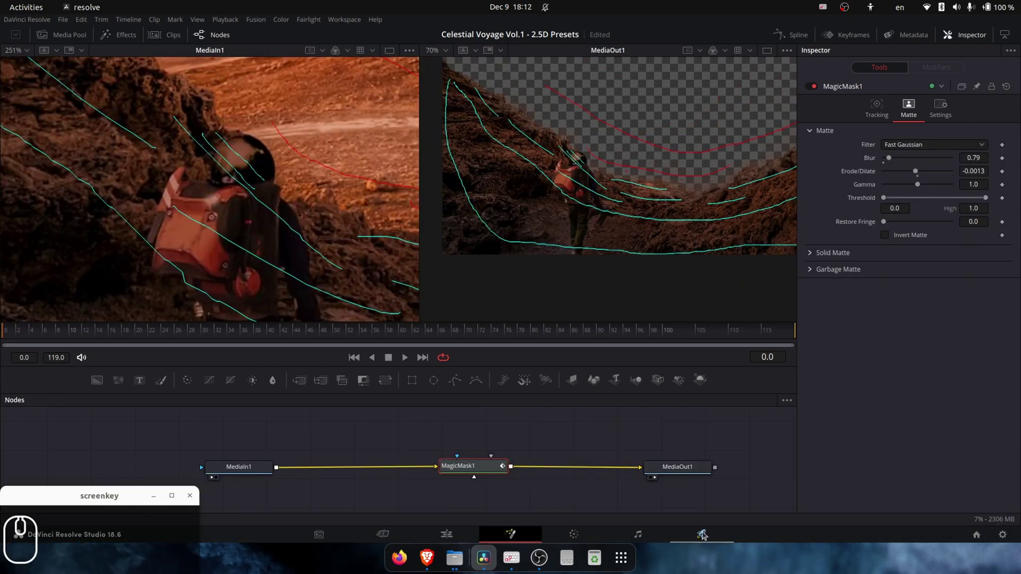
- Export the masked timeline as an RGB 16-bit PNG render named Foreground with alpha included
left_click(702, 535)
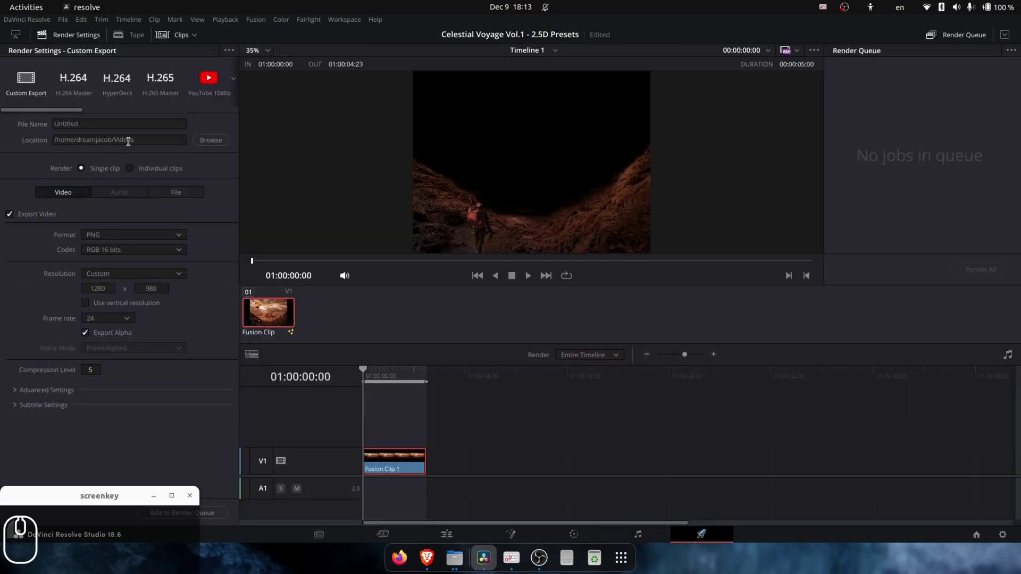
left_click(79, 124)
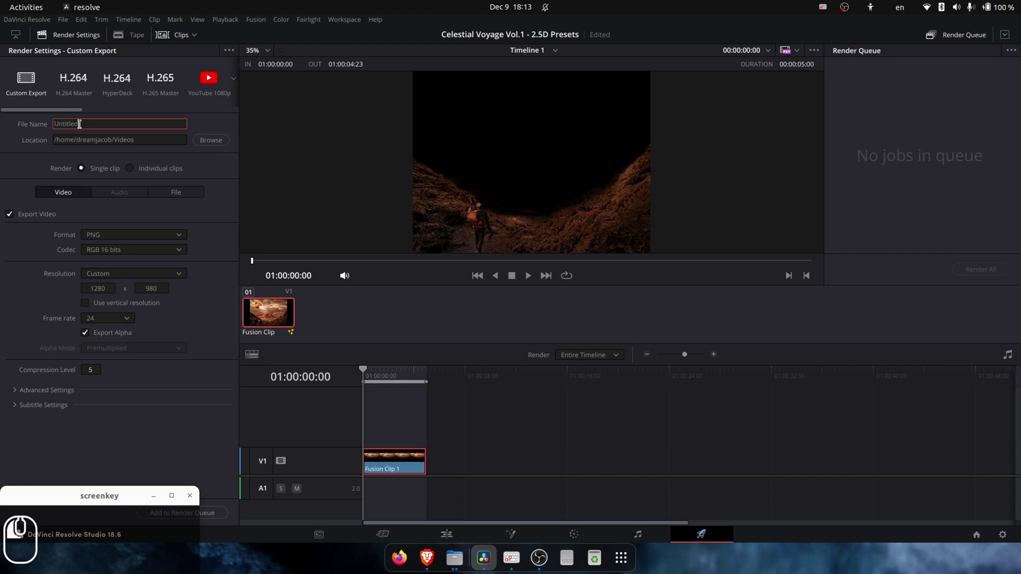
type("Foreground")
left_click(206, 515)
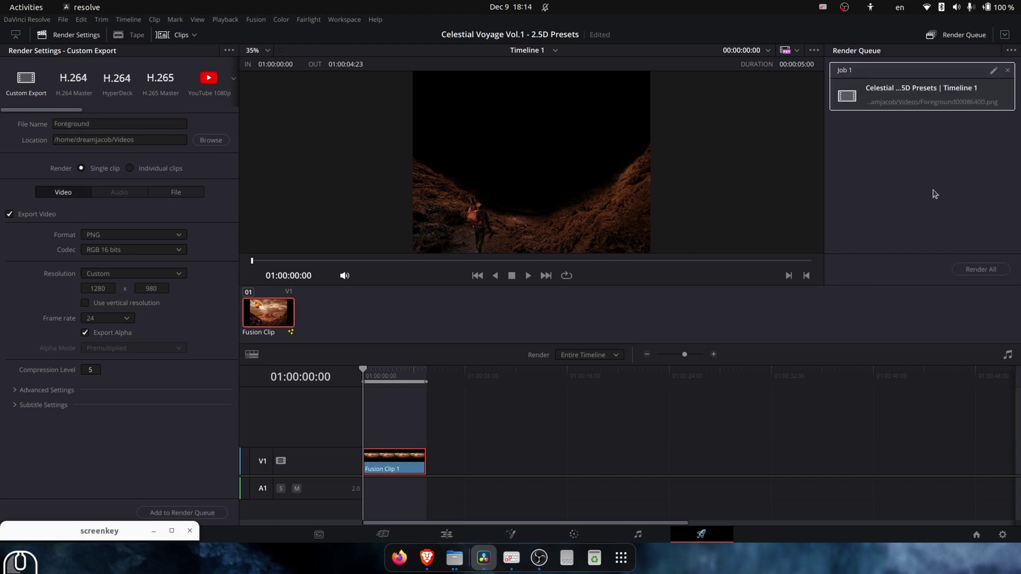
left_click(995, 270)
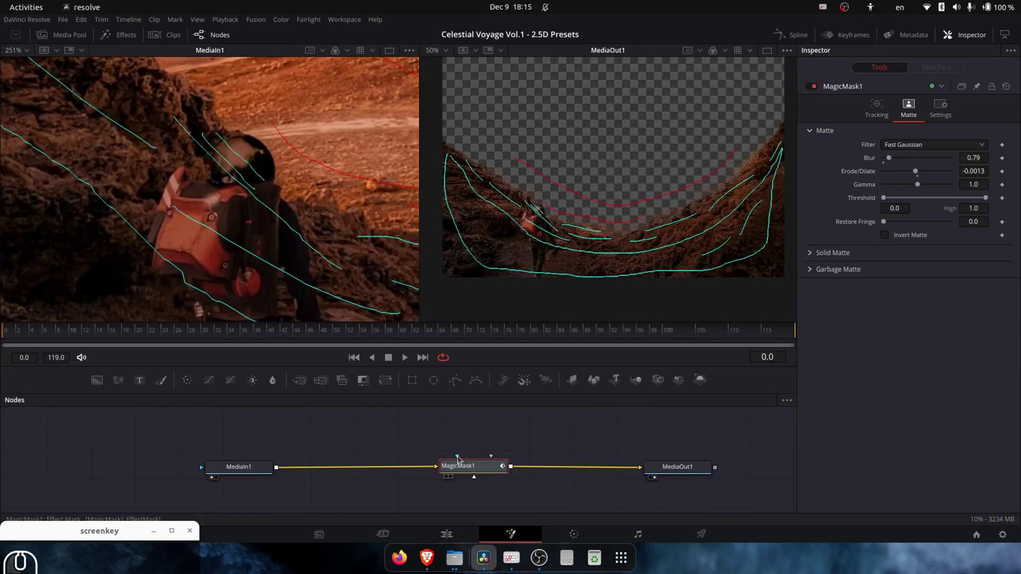
- Return to the Edit page and select Timeline 1 in the Import Image bin
left_click(447, 535)
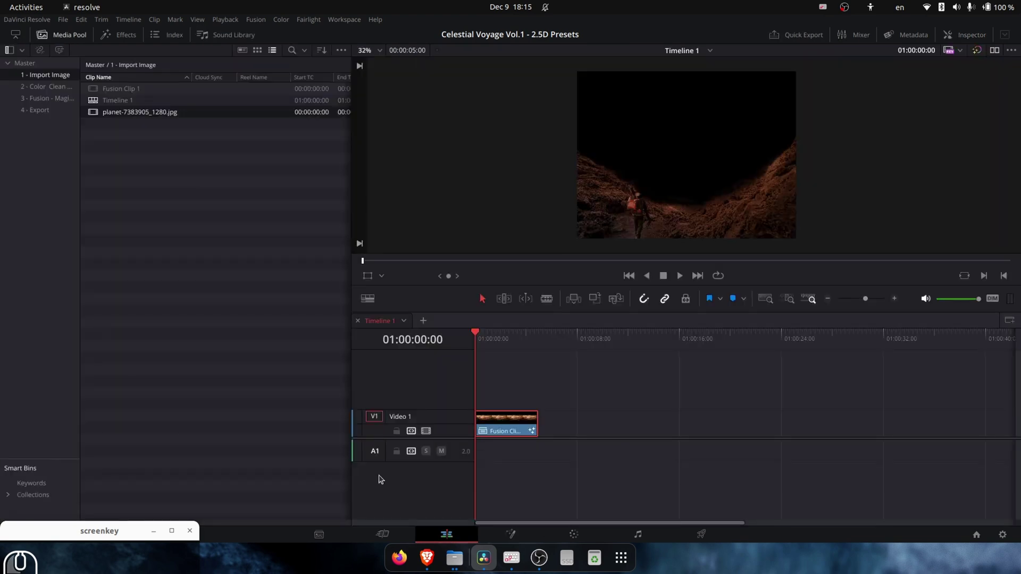
left_click(271, 201)
left_click(118, 100)
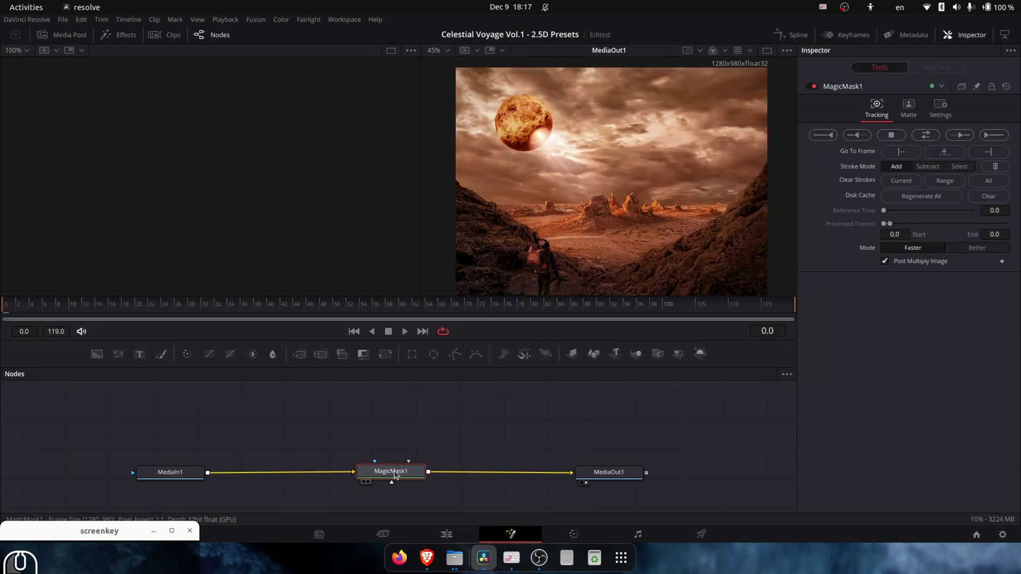
- Show the MediaIn1 and MagicMask1 nodes side by side in the two Fusion viewers
key("2")
left_click(190, 474)
key("1")
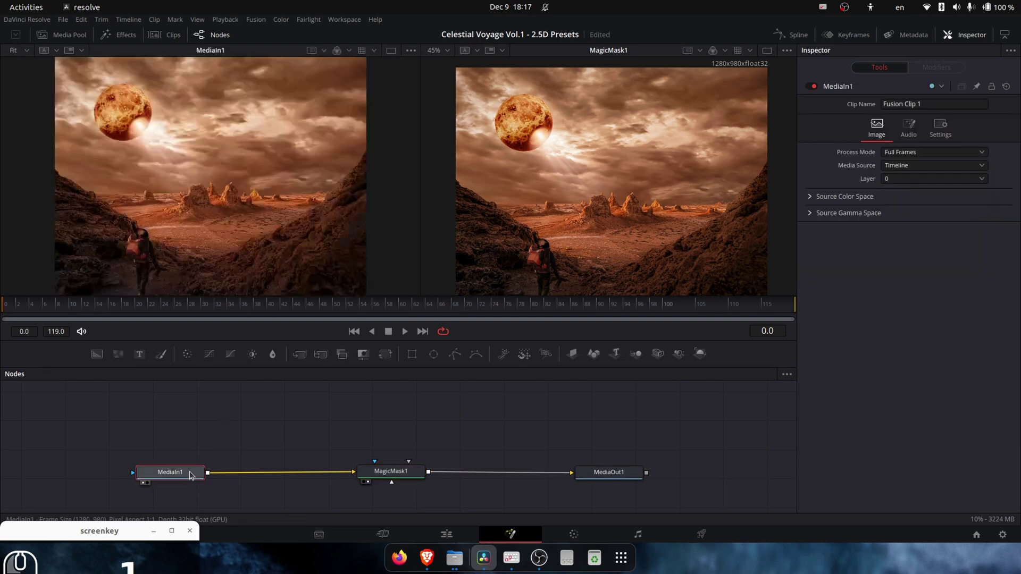
- Paint a Magic Mask Add stroke over the sky, planet and desert, and Subtract strokes over the foreground slopes and astronaut
left_click(580, 229)
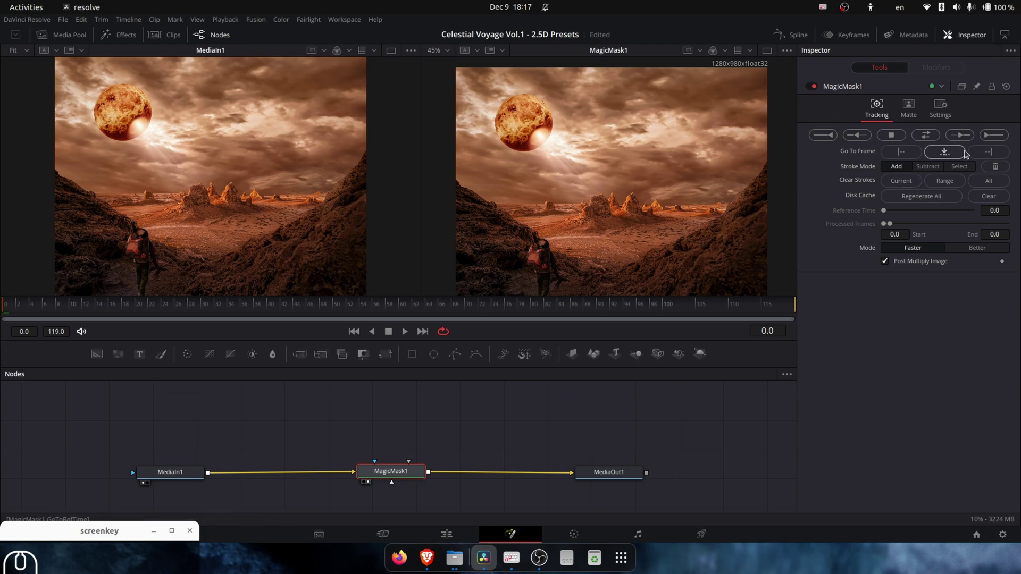
mouse_move(466, 75)
left_mouse_down()
mouse_move(756, 74)
mouse_move(559, 100)
mouse_move(610, 139)
mouse_move(726, 170)
mouse_move(622, 218)
mouse_move(472, 147)
left_mouse_up()
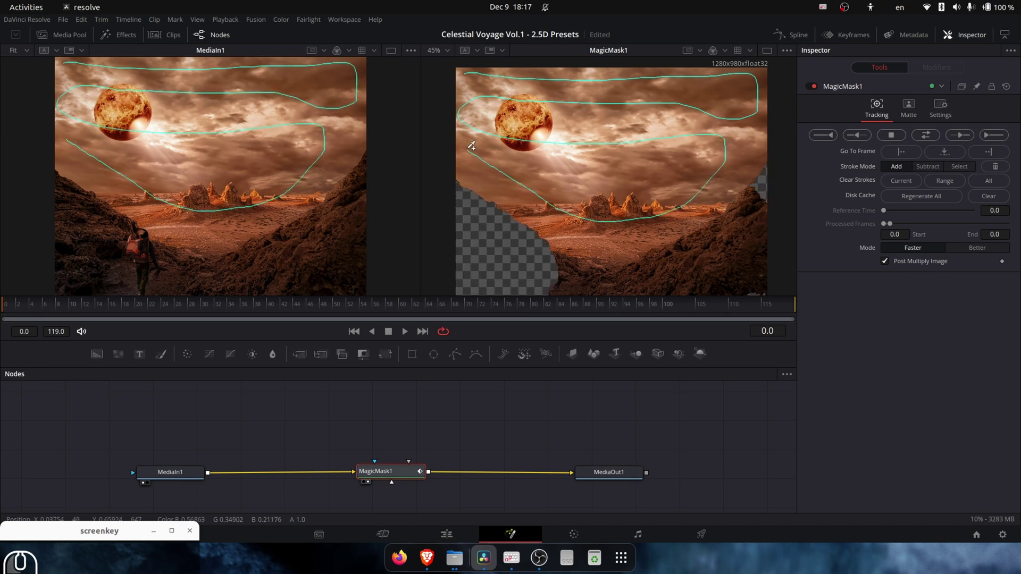
left_click(928, 166)
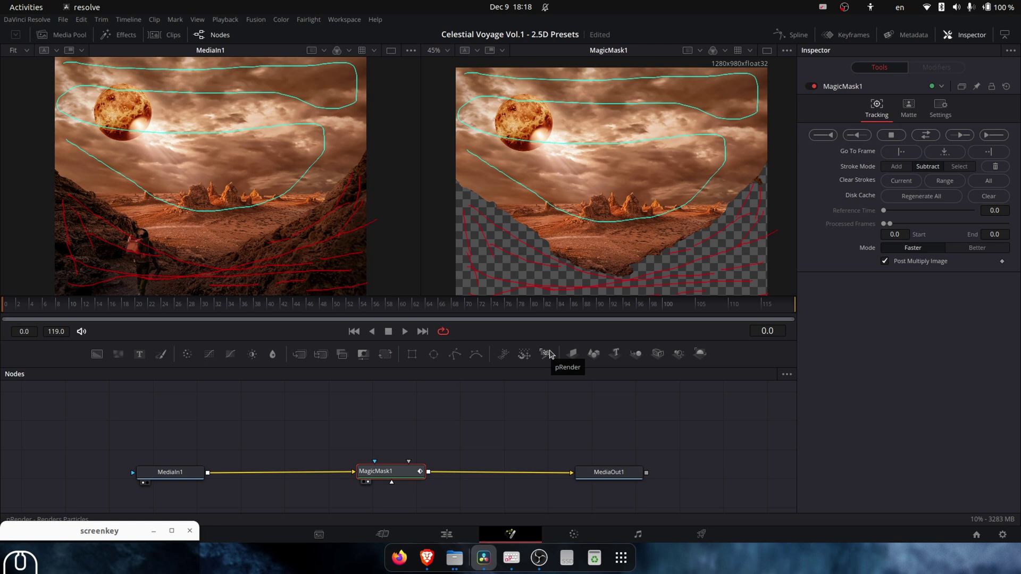
left_click_drag(102, 536, 102, 499)
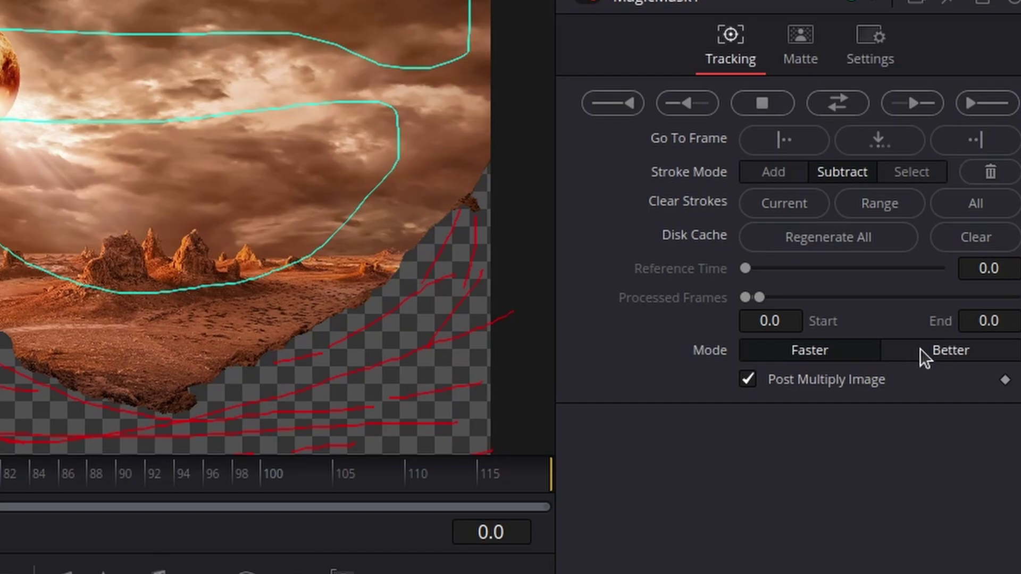
- Set the background Magic Mask mode to Better, matte Blur to 0.87 and Erode/Dilate to about -0.0044
left_click(961, 354)
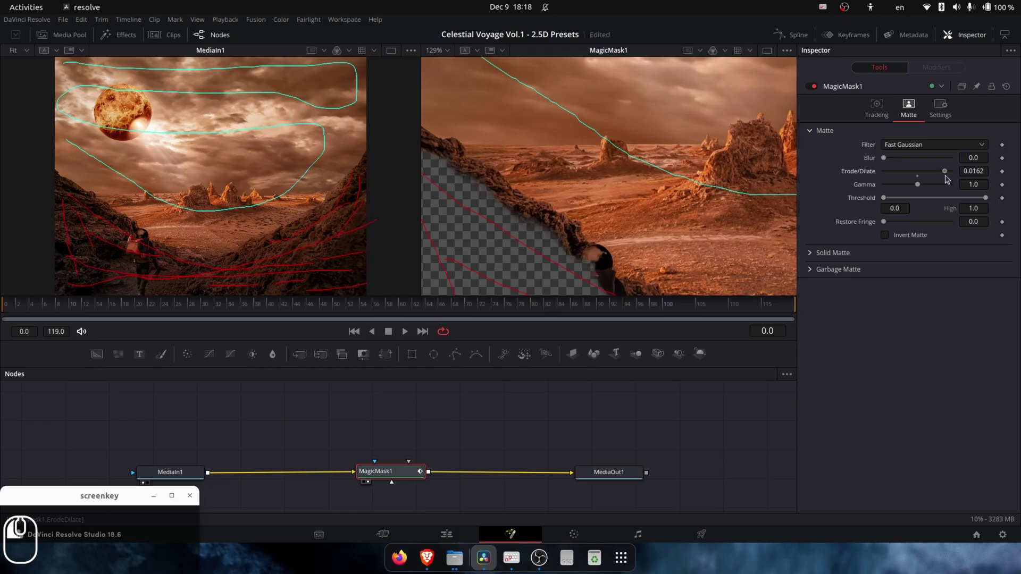
left_click_drag(917, 180, 891, 162)
left_click_drag(920, 174, 914, 179)
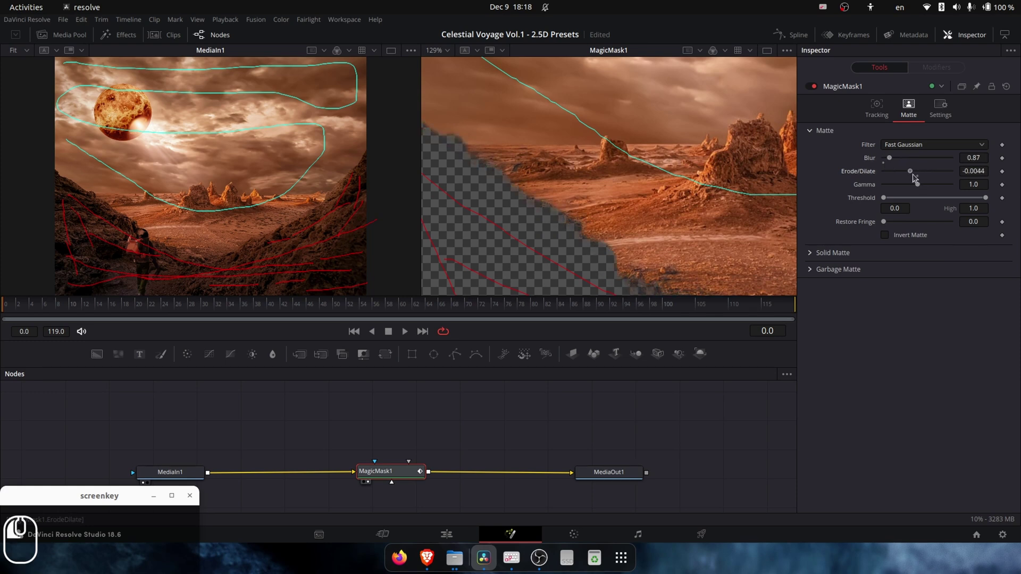
- Select the two short Subtract strokes over the distant desert and delete them from the Magic Mask
left_click(877, 108)
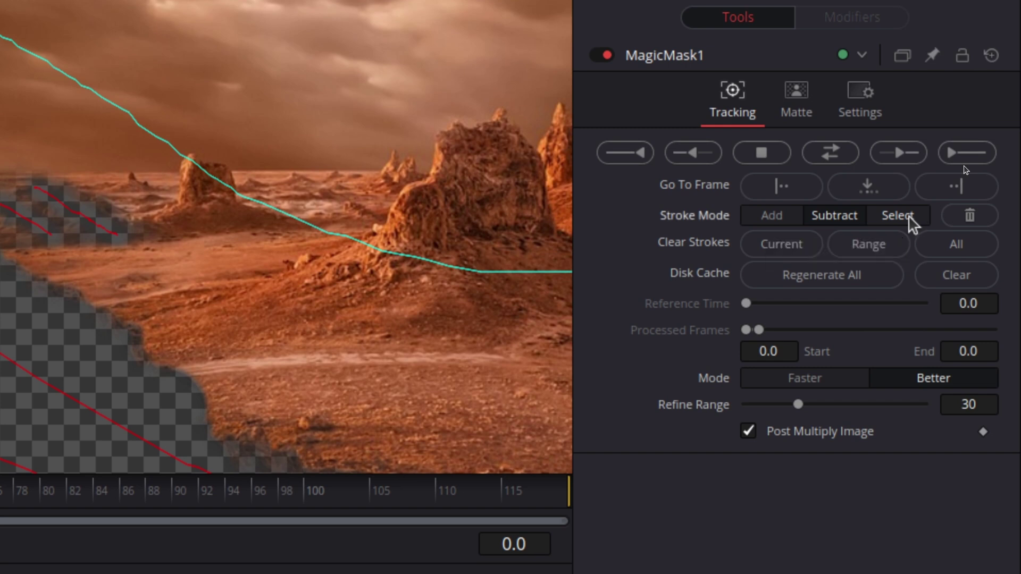
left_click(907, 212)
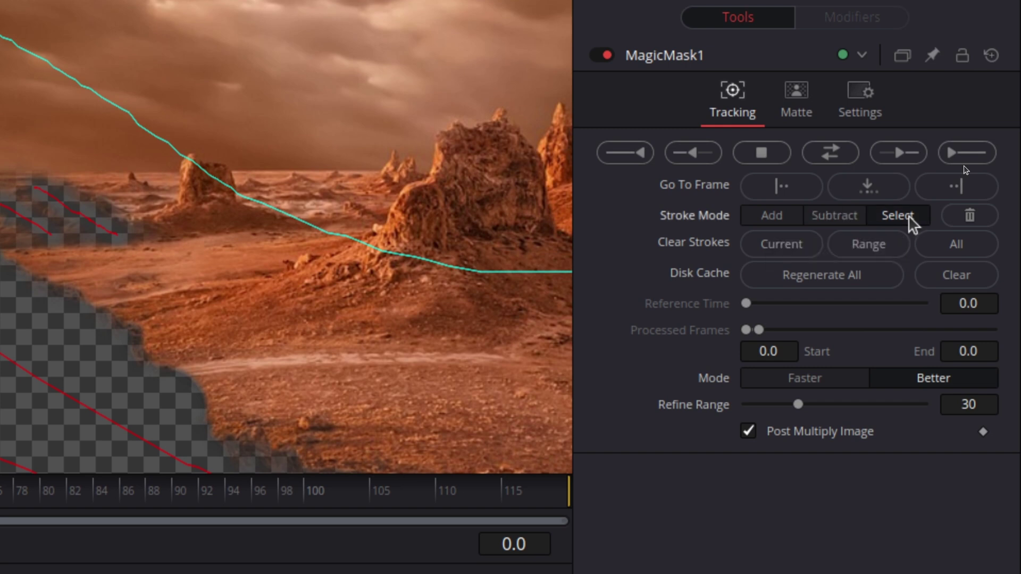
left_click_drag(6, 178, 125, 257)
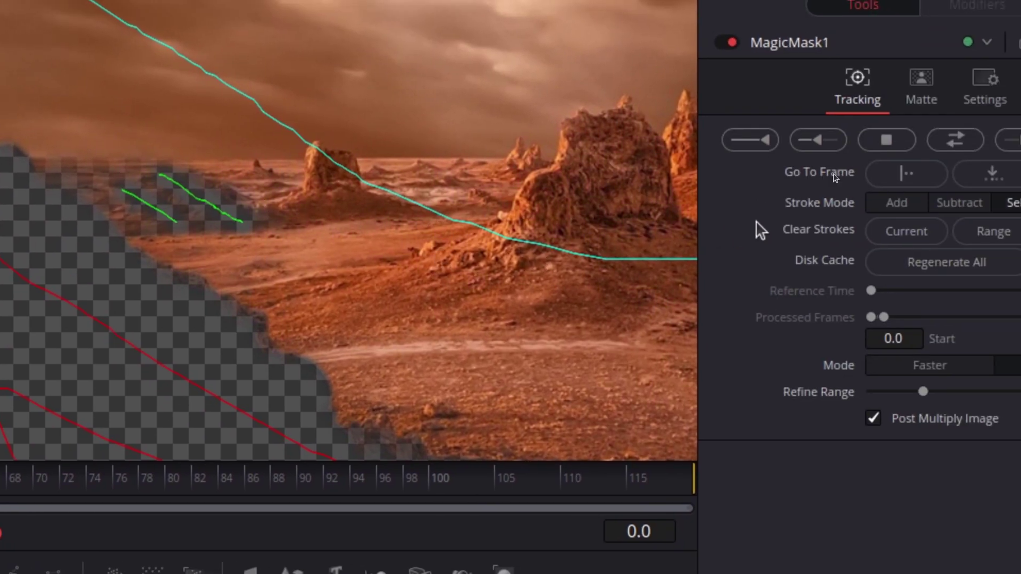
left_click(970, 217)
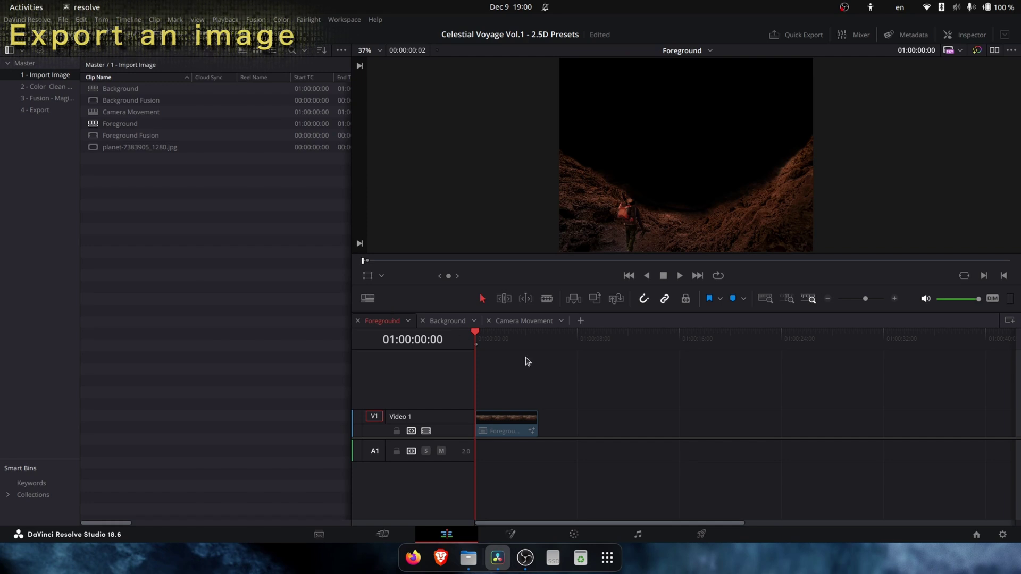
- Limit the Foreground timeline's render range to its first frame and queue a PNG export named Foreground
left_click_drag(502, 342, 457, 346)
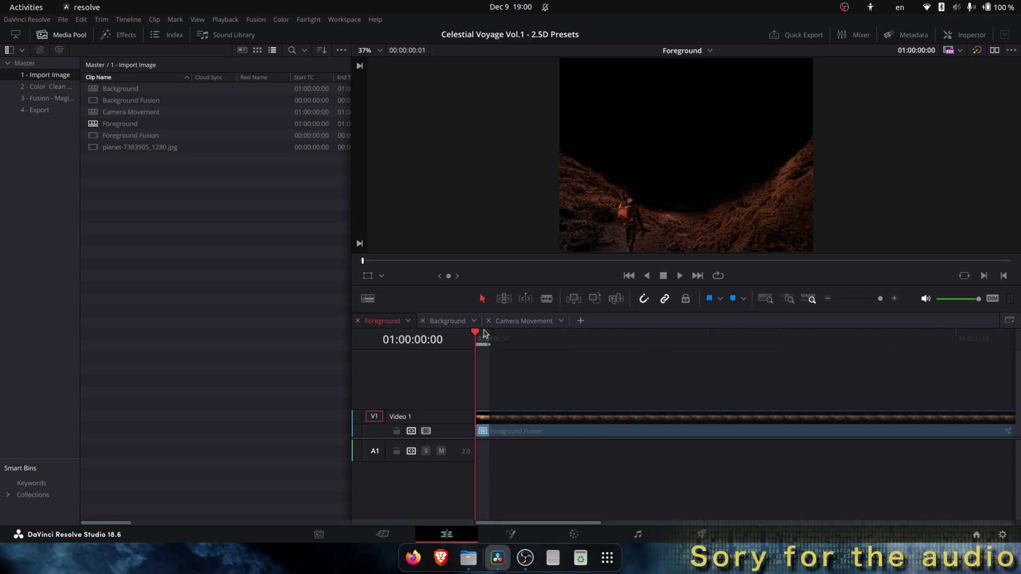
left_click(706, 542)
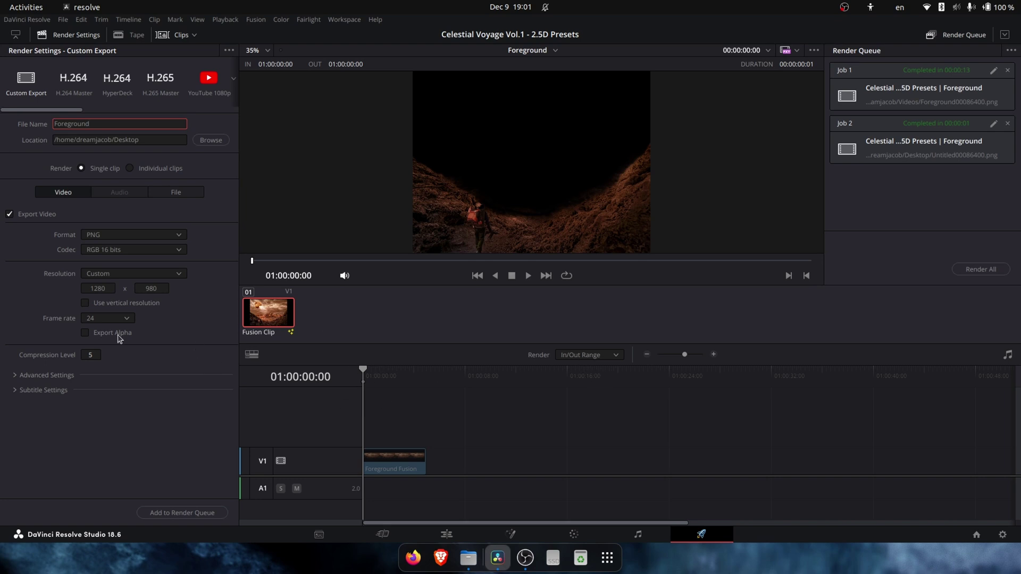
left_click(182, 512)
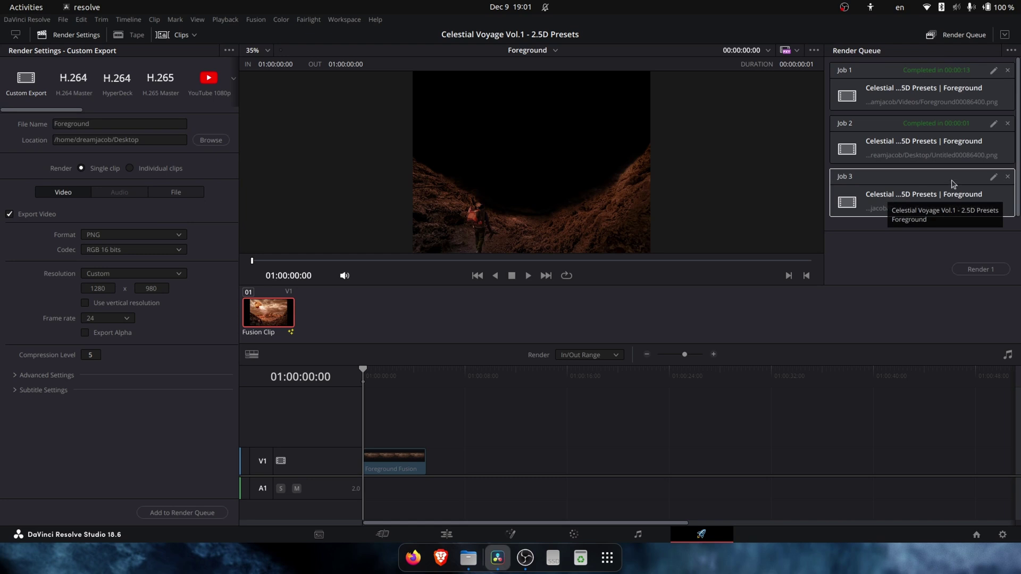
- Open the Foreground composition in Fusion and check the MediaOut1 viewer's options for saving an image
left_click(376, 535)
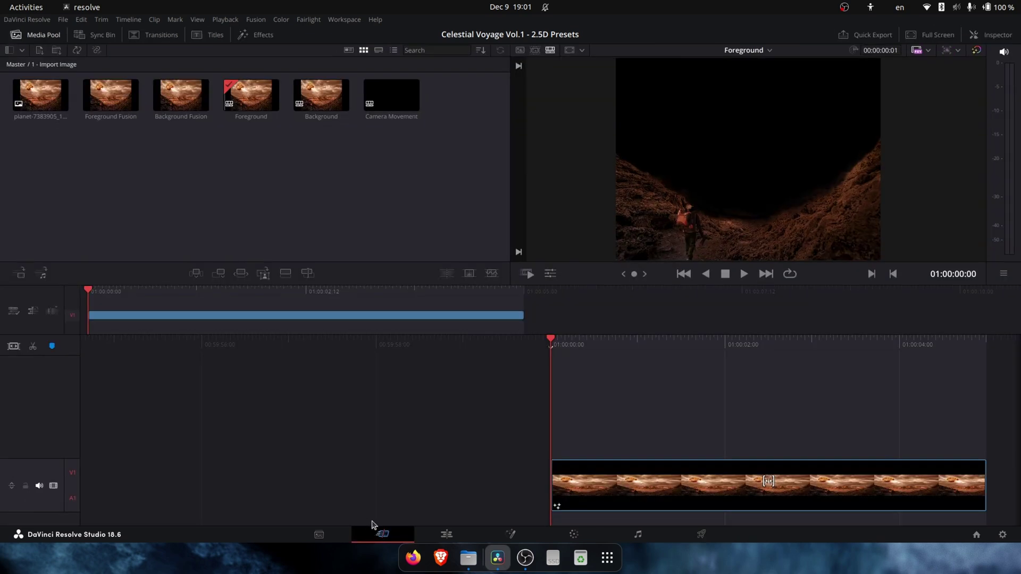
left_click(511, 534)
right_click(587, 219)
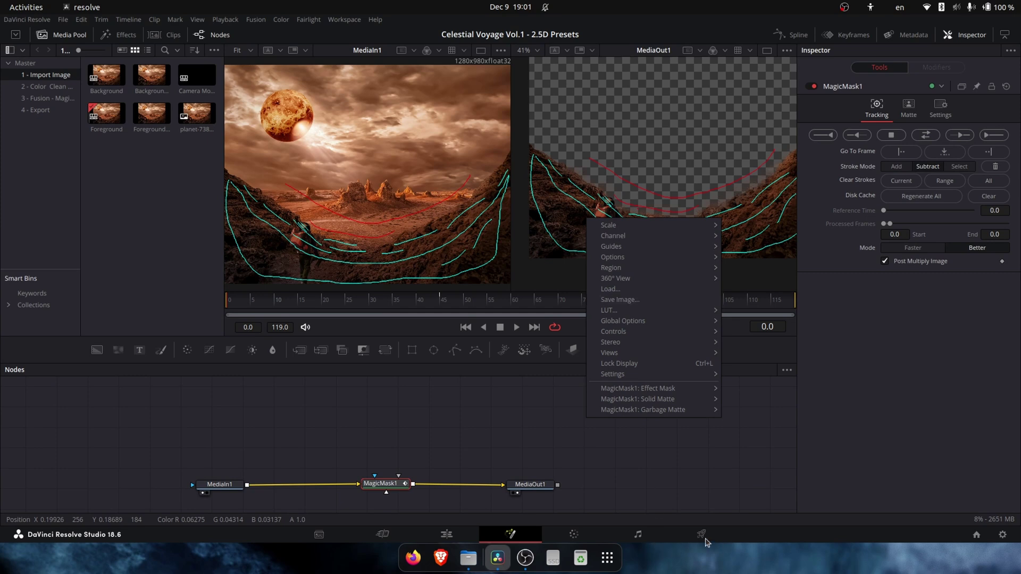
left_click(705, 502)
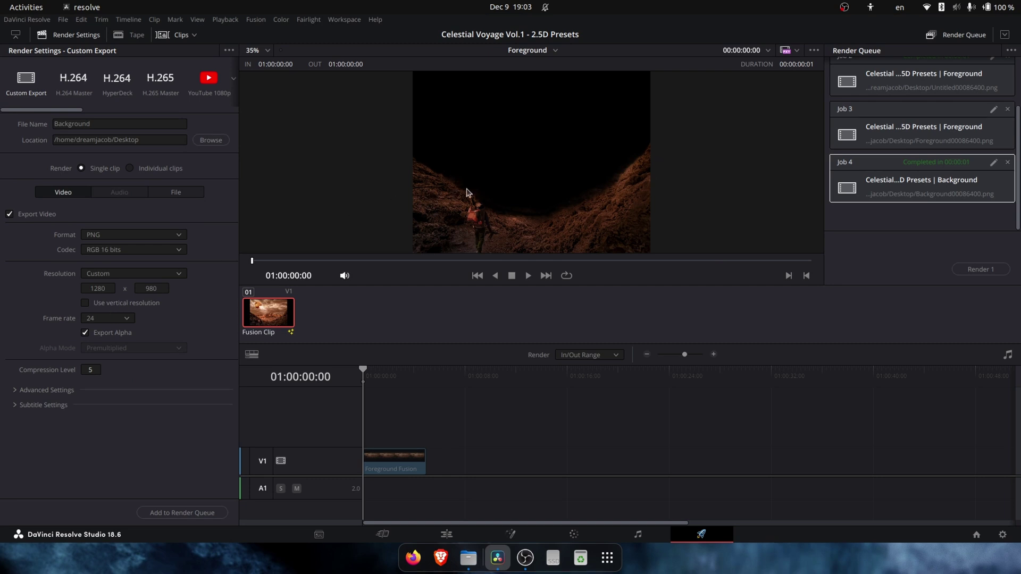
- Add another single-frame PNG job named Foreground to the render queue and render it
left_click(182, 513)
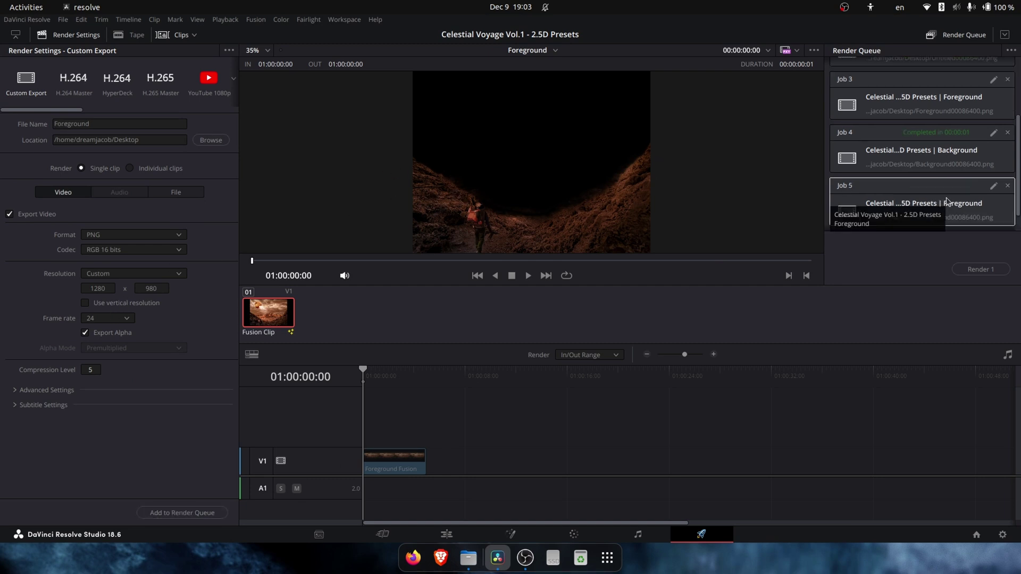
left_click(988, 269)
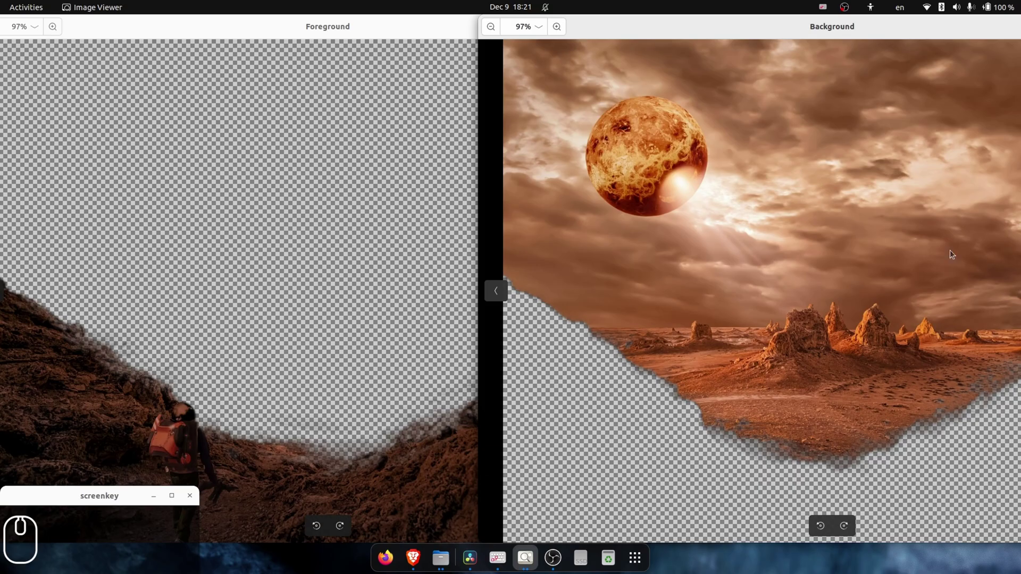
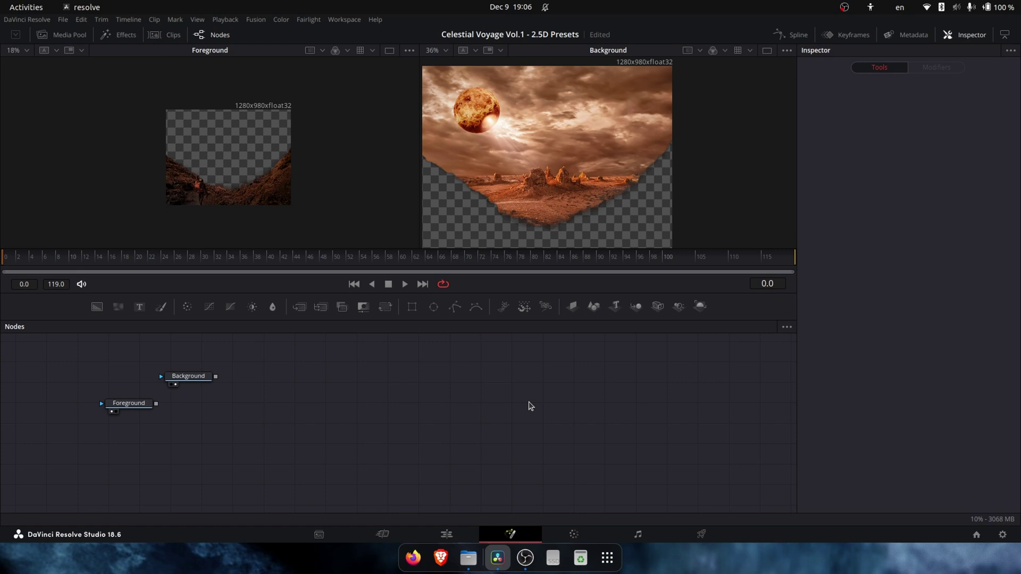
- Add a MediaOut node to the composition containing the Foreground and Background images
type("medi")
left_click(499, 195)
left_click(542, 400)
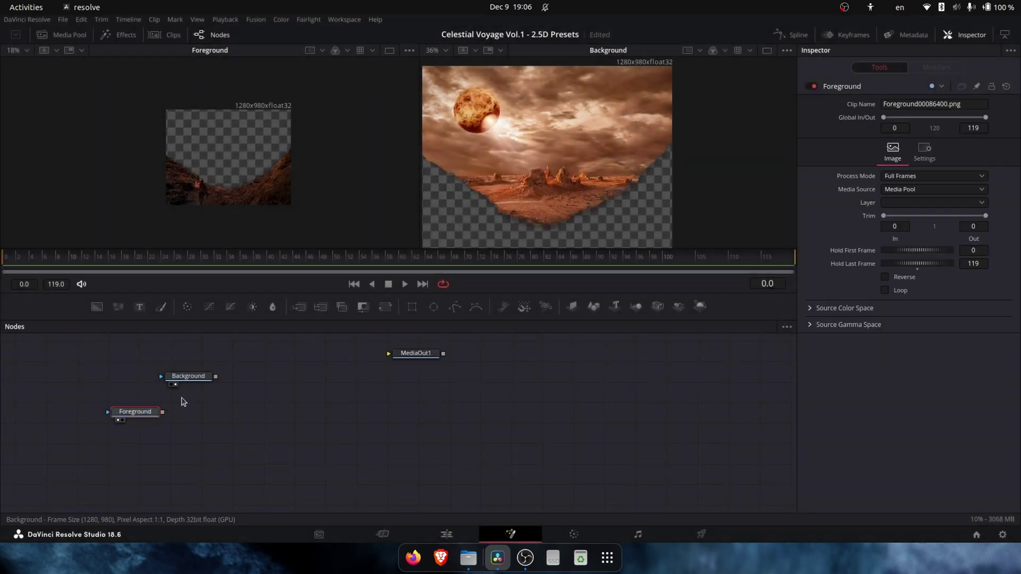
- Arrange the Background and Foreground nodes in a column beneath MediaOut1
left_click_drag(137, 418, 422, 486)
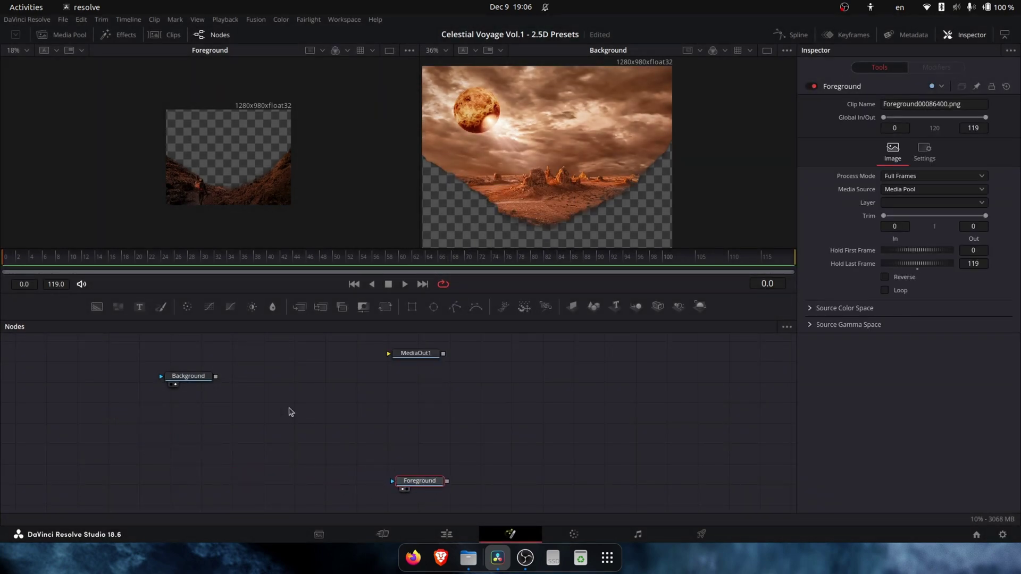
left_click_drag(185, 379, 412, 415)
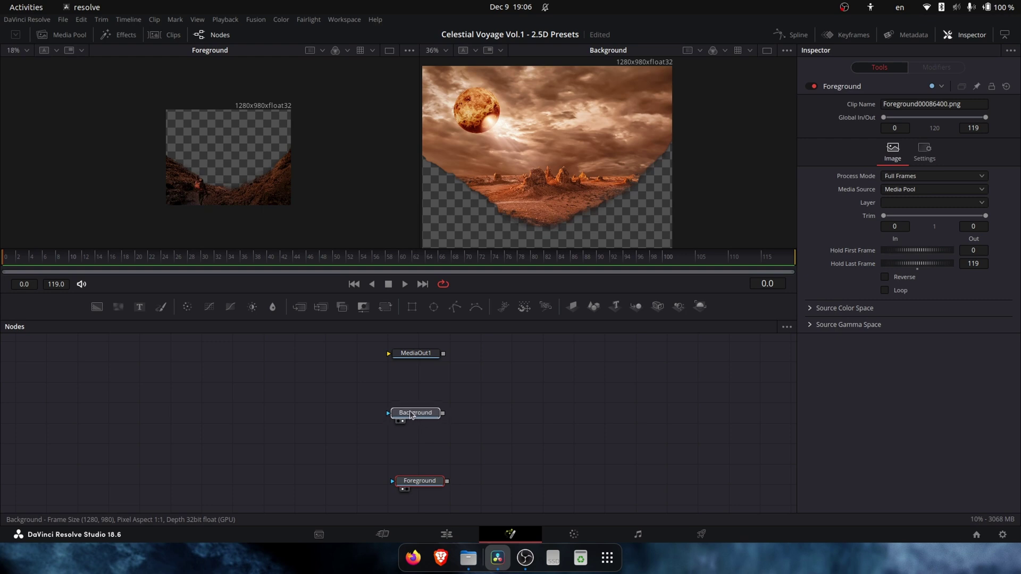
left_click_drag(432, 485, 430, 493)
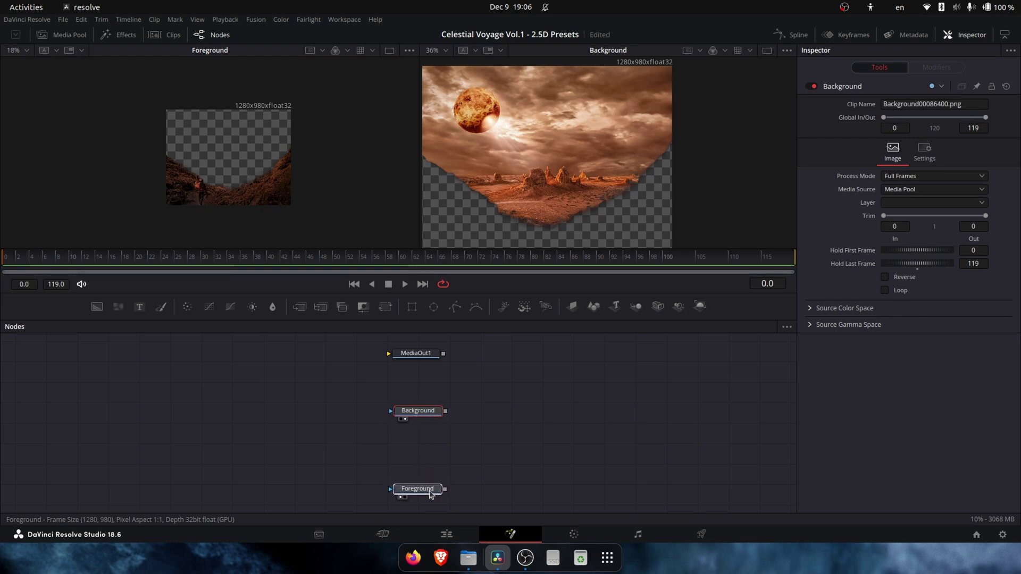
- Add an Image Plane 3D node and line it up to the right of the Foreground node
left_click_drag(573, 310, 523, 485)
left_click_drag(397, 493, 313, 497)
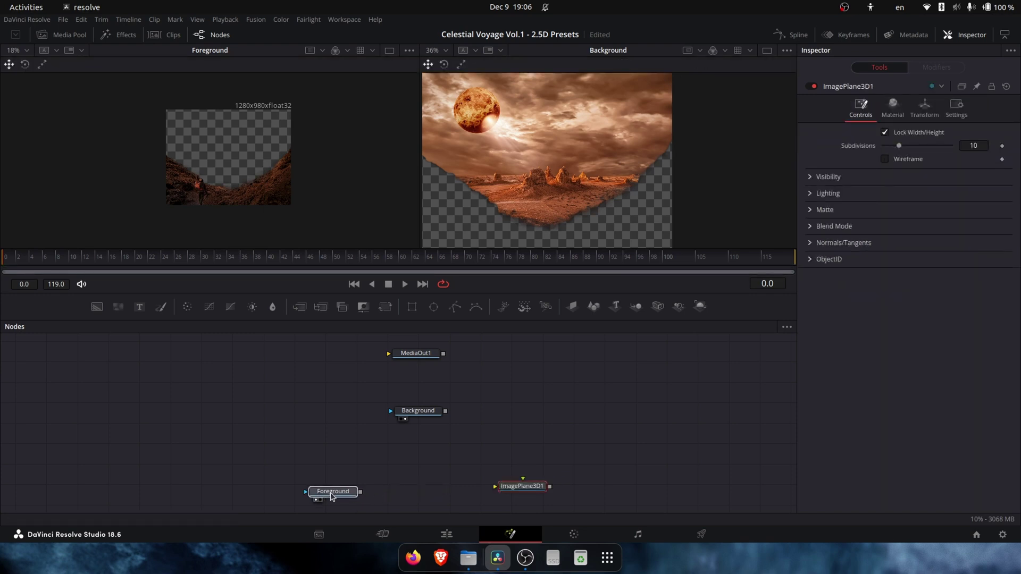
left_click_drag(519, 487, 487, 492)
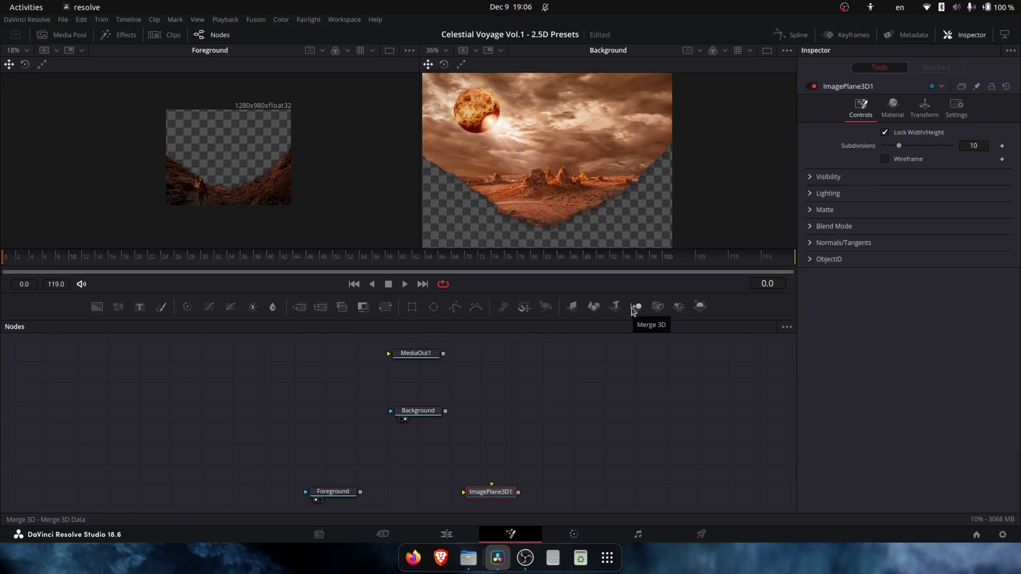
- Add a Merge 3D node after ImagePlane3D1 and connect the Foreground node to the image plane
left_click(634, 307)
mouse_move(457, 466)
left_mouse_down()
mouse_move(564, 508)
mouse_move(439, 475)
left_mouse_up()
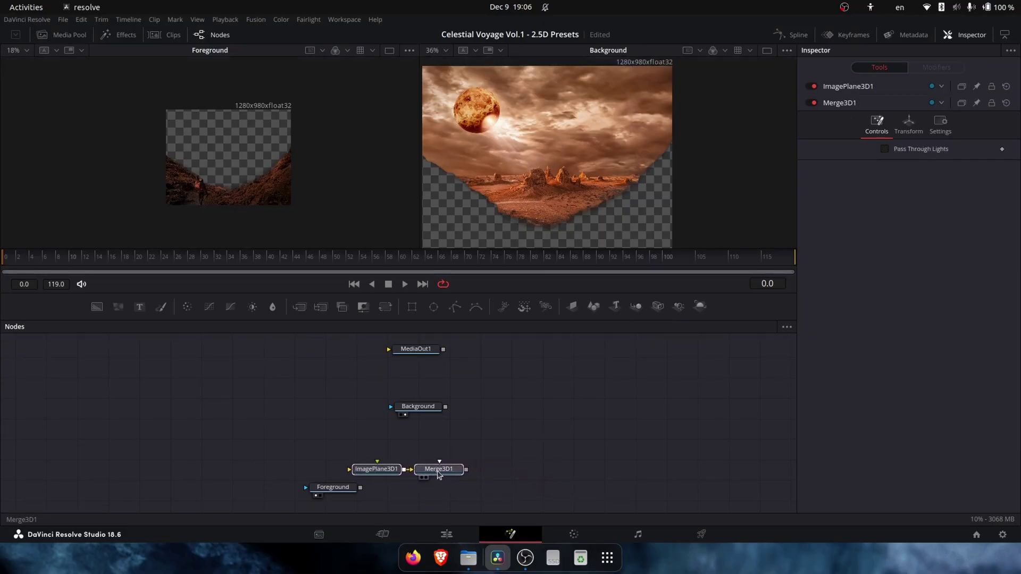
left_click_drag(332, 487, 275, 476)
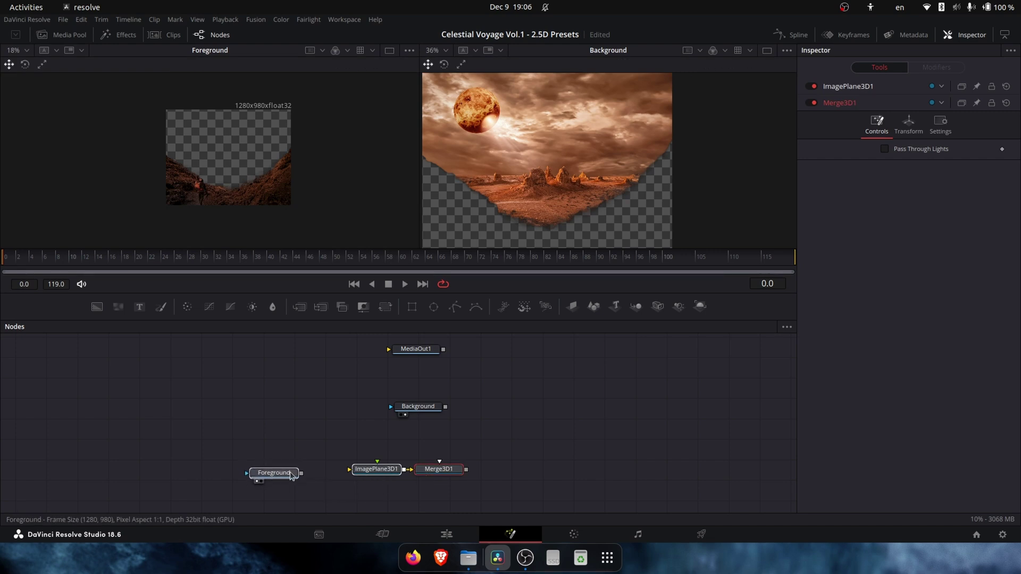
left_click(275, 476)
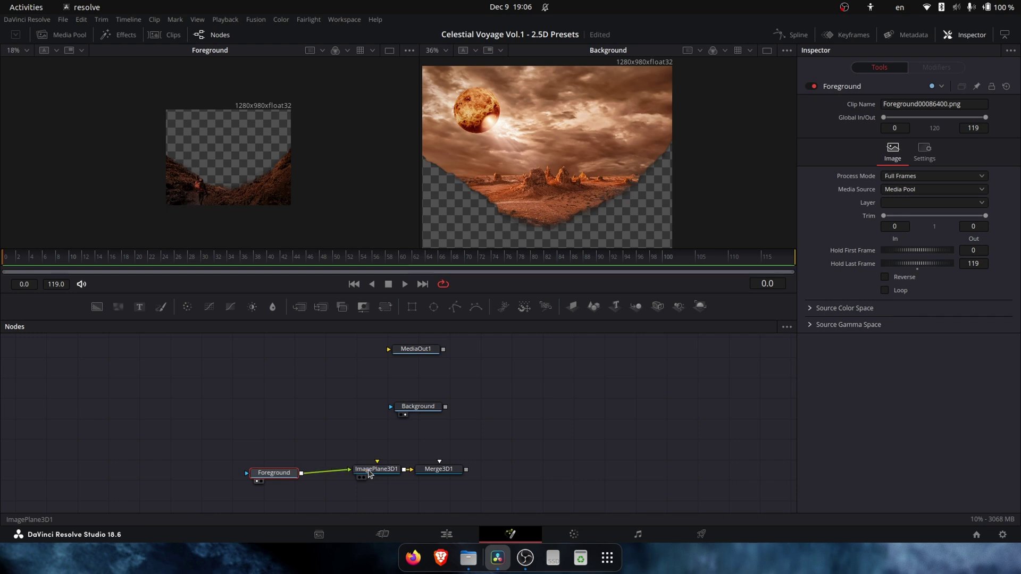
- Space out the Foreground, ImagePlane3D1 and Merge3D1 nodes in a horizontal row
left_click_drag(365, 472, 361, 472)
left_click_drag(436, 470, 424, 477)
left_click_drag(509, 481, 246, 465)
mouse_move(418, 477)
left_mouse_down()
mouse_move(361, 477)
mouse_move(403, 480)
left_mouse_up()
left_click(359, 488)
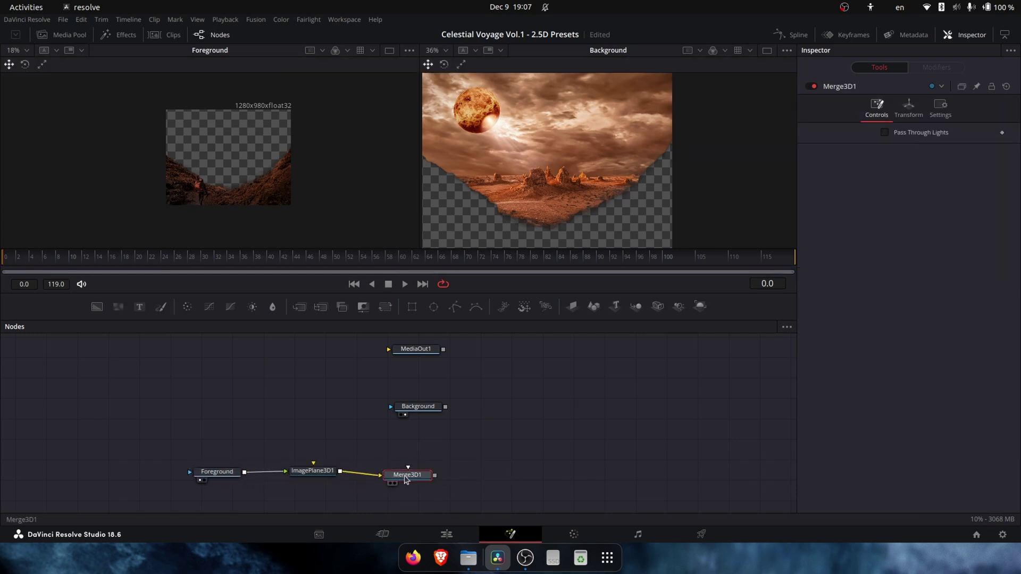
- Show Merge3D1 in the first viewer and examine the foreground plane in 3D space by zooming and orbiting
key("1")
left_click_drag(186, 189, 204, 202)
left_click_drag(477, 294, 480, 313)
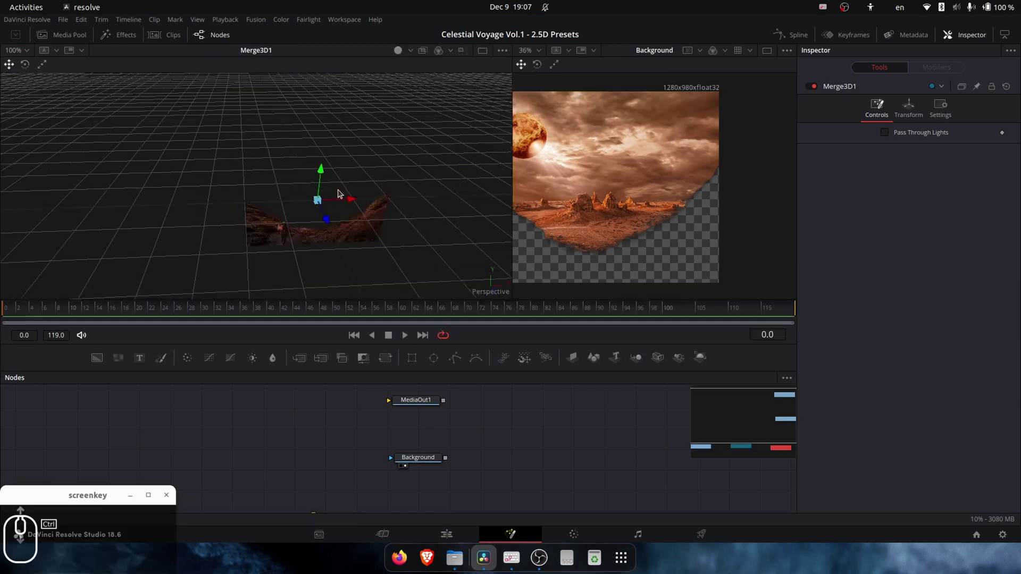
scroll(336, 192, "down", 2)
scroll(336, 192, "up", 6)
scroll(336, 192, "down", 5)
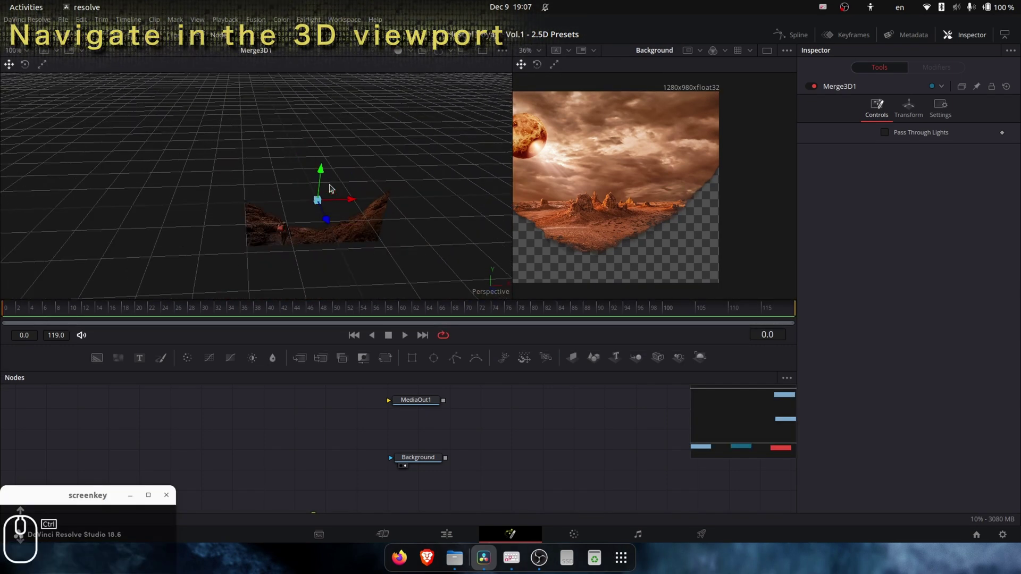
left_click_drag(407, 184, 311, 148)
scroll(356, 468, "down", 2)
- Line up Foreground, ImagePlane3D1 and Merge3D1 in a straight row and place the Background node directly above Foreground
left_click_drag(324, 481, 330, 489)
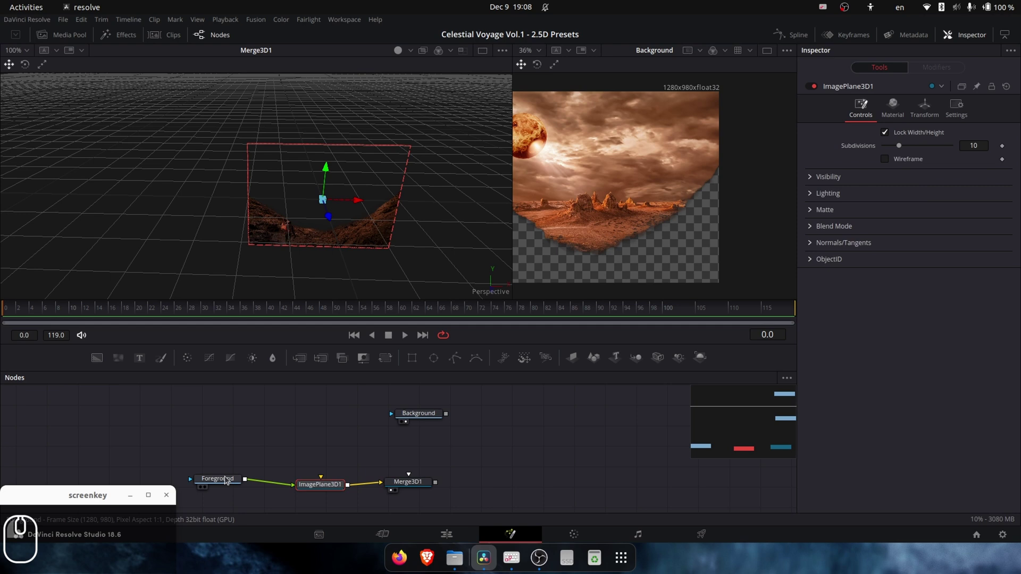
left_click_drag(217, 478, 216, 483)
left_click_drag(419, 482, 422, 485)
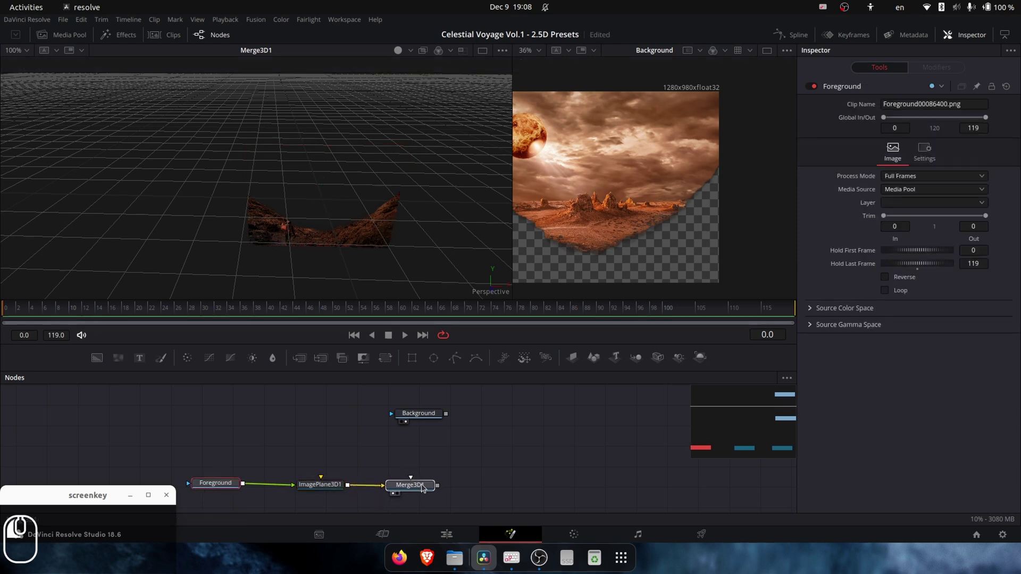
mouse_move(494, 432)
left_mouse_down()
mouse_move(383, 399)
mouse_move(221, 425)
left_mouse_up()
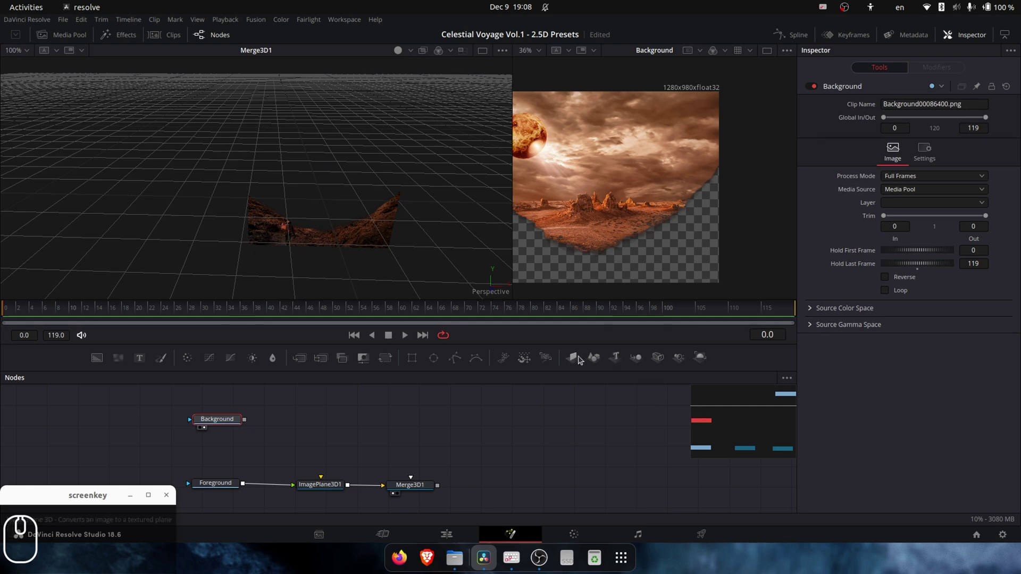
- Attach an Image Plane 3D and a Merge 3D to the Background node, lined up above the foreground chain
left_click(572, 358)
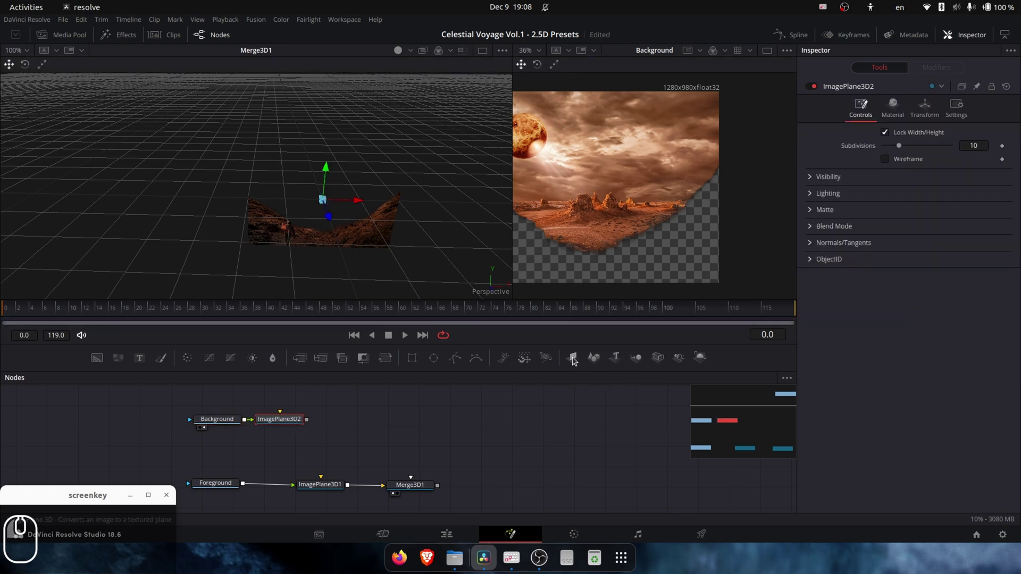
left_click_drag(287, 421, 331, 431)
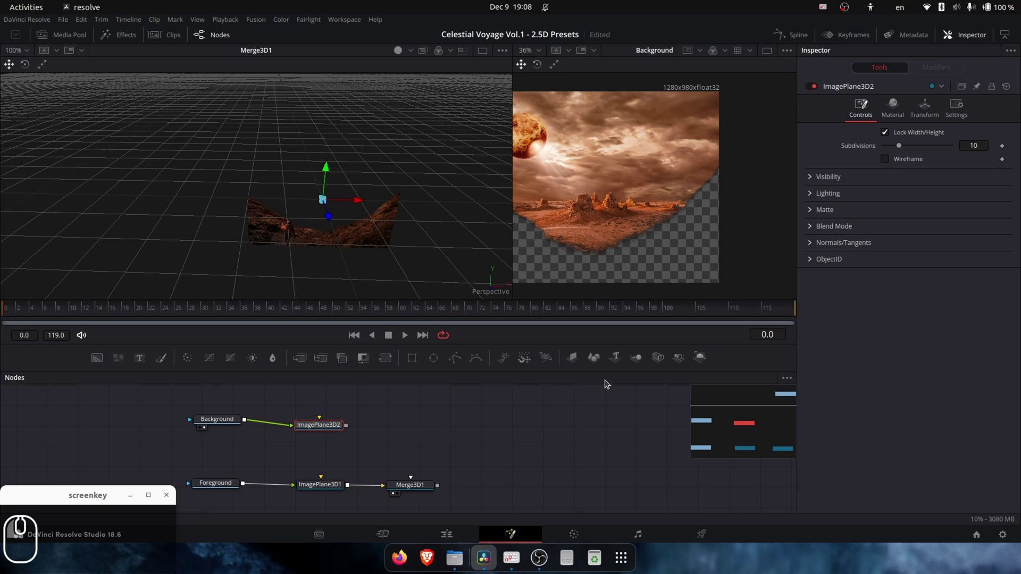
left_click(637, 359)
left_click_drag(383, 429, 413, 430)
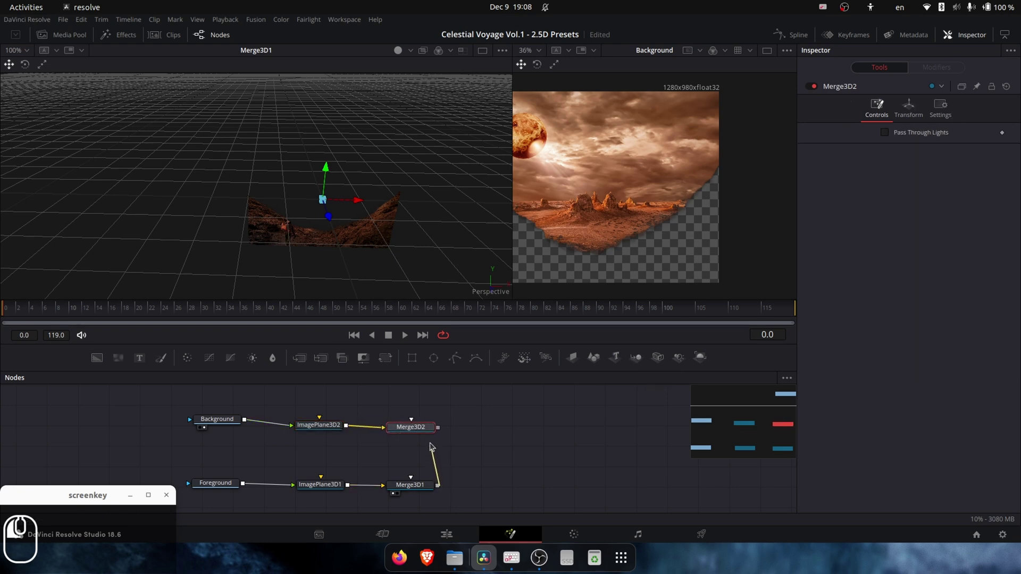
- Connect Merge3D1 into Merge3D2 and add a Renderer 3D node between Merge3D2 and MediaOut1
scroll(467, 420, "up", 2)
left_click_drag(438, 478, 422, 409)
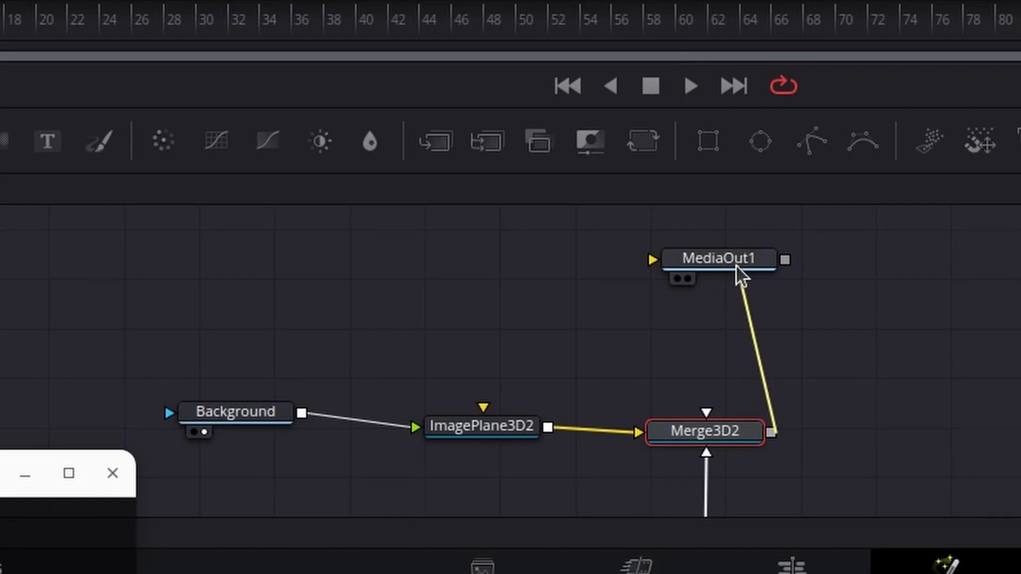
left_click_drag(737, 268, 796, 375)
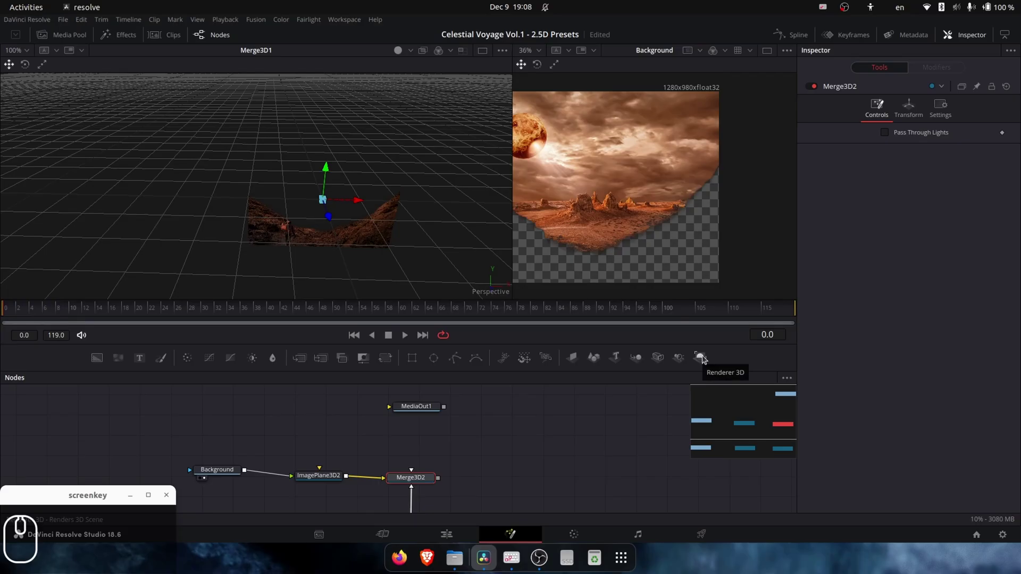
left_click(701, 358)
left_click_drag(481, 482, 416, 440)
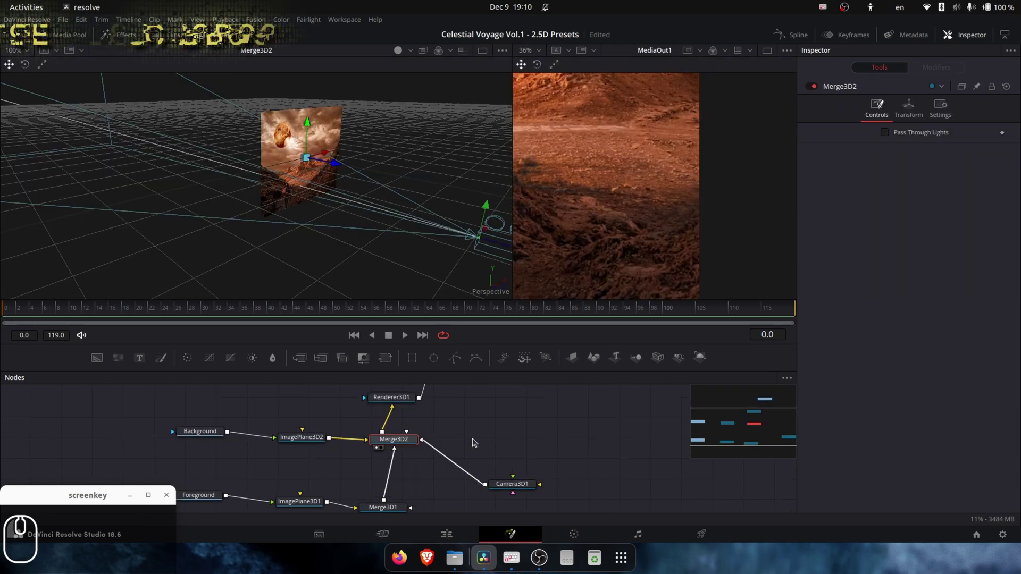
- Line up the Foreground and ImagePlane3D1 nodes with Merge3D1 in the node graph
mouse_move(394, 238)
left_mouse_down()
mouse_move(408, 231)
mouse_move(378, 233)
left_mouse_up()
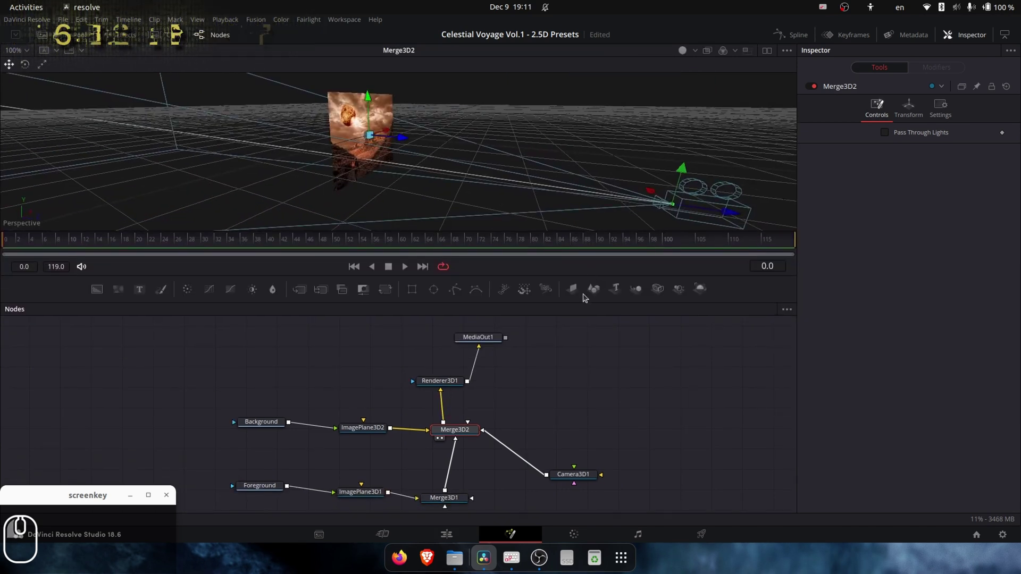
left_click_drag(567, 421, 585, 390)
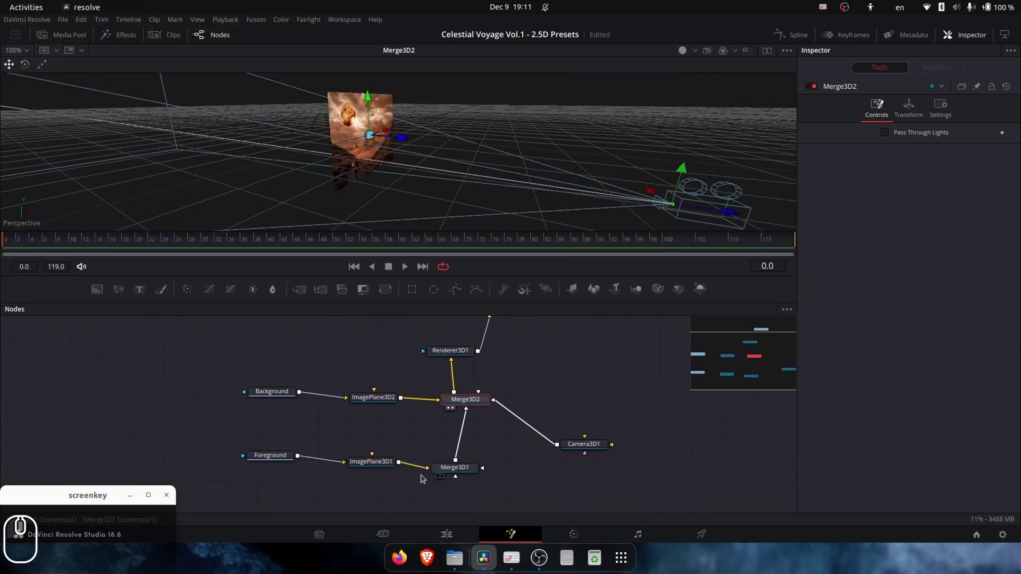
left_click_drag(262, 464, 258, 475)
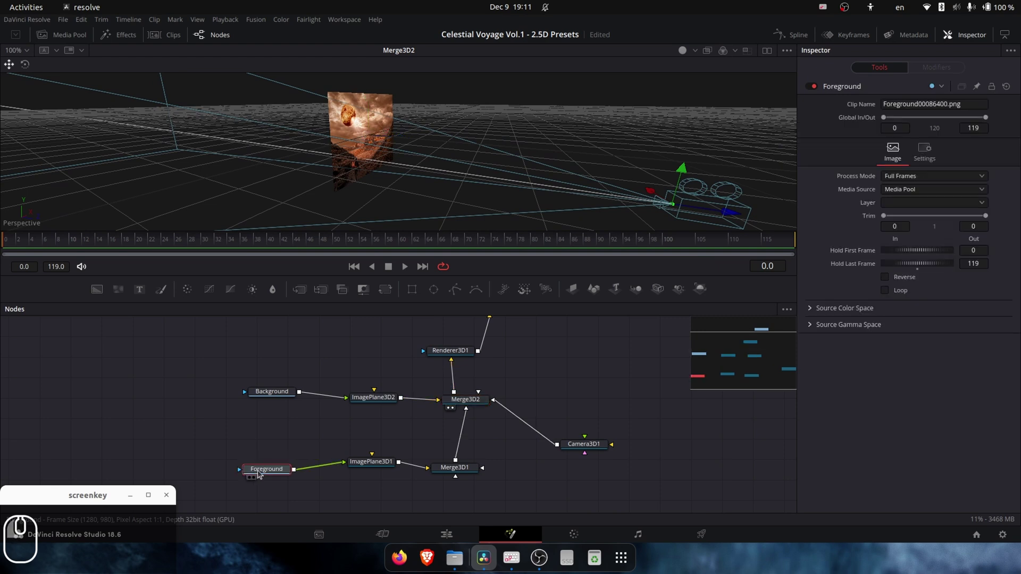
mouse_move(270, 472)
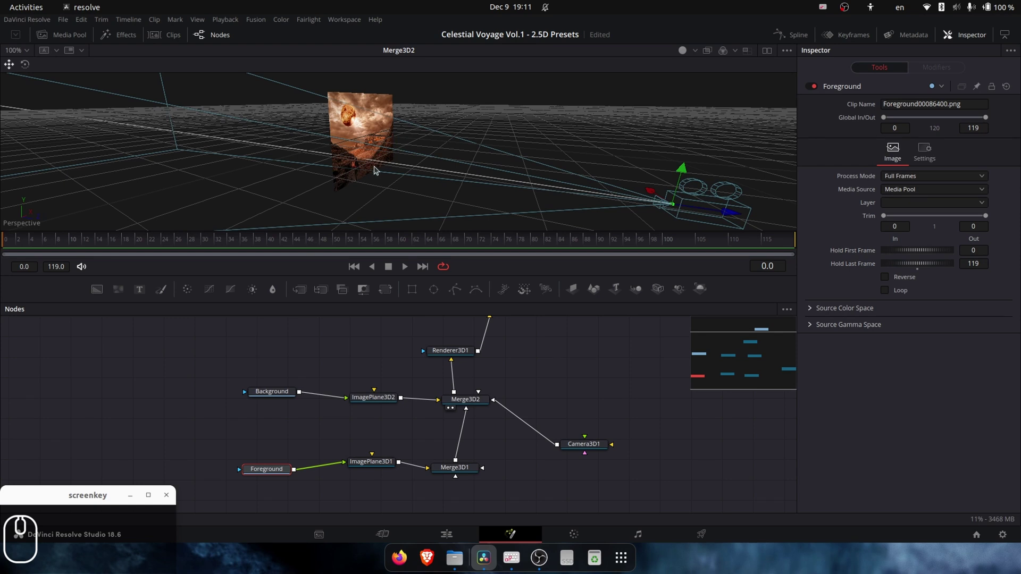
scroll(416, 164, "up", 5, "ctrl")
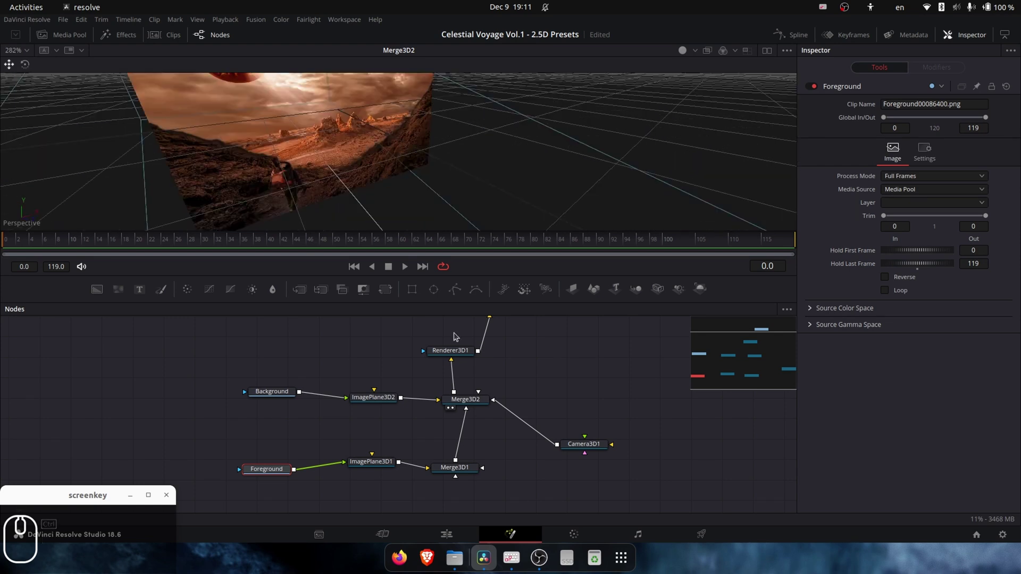
left_click_drag(375, 464, 375, 472)
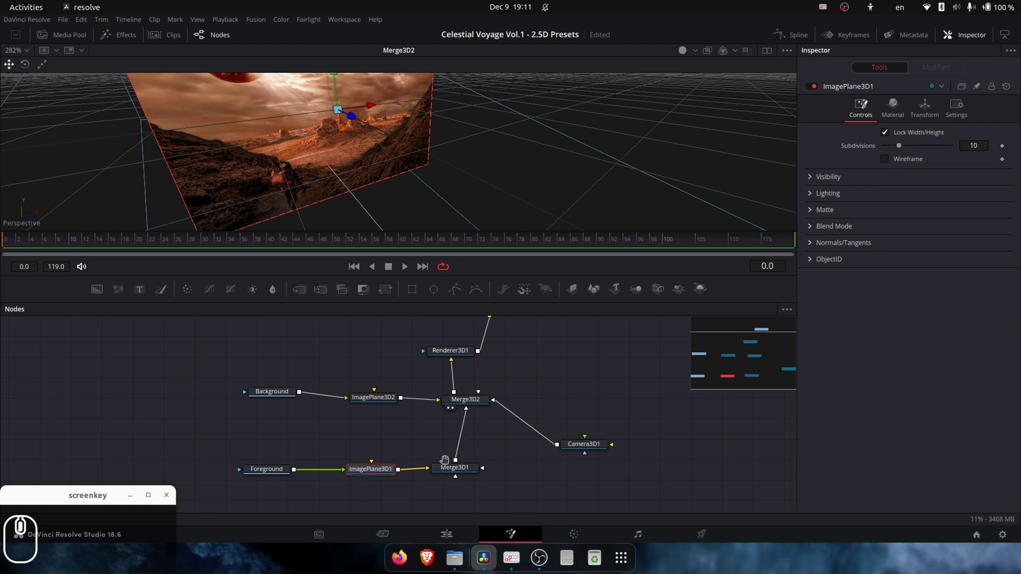
- Go through the foreground chain from Foreground to Merge3D1 and line up the Background node with ImagePlane3D2
scroll(445, 460, "up", 5)
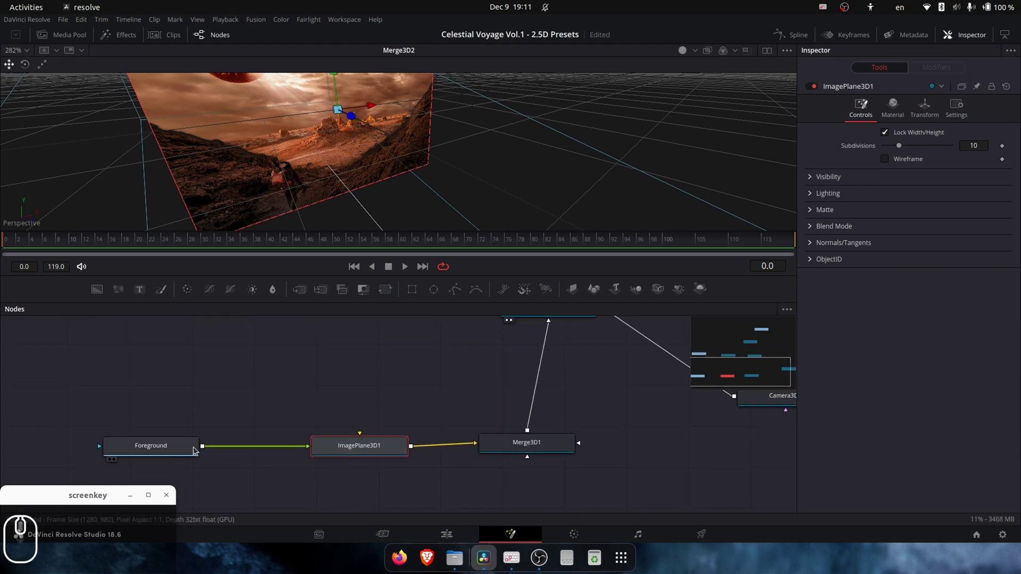
left_click(152, 449)
left_click(367, 447)
left_click(519, 444)
left_click_drag(496, 376, 489, 422)
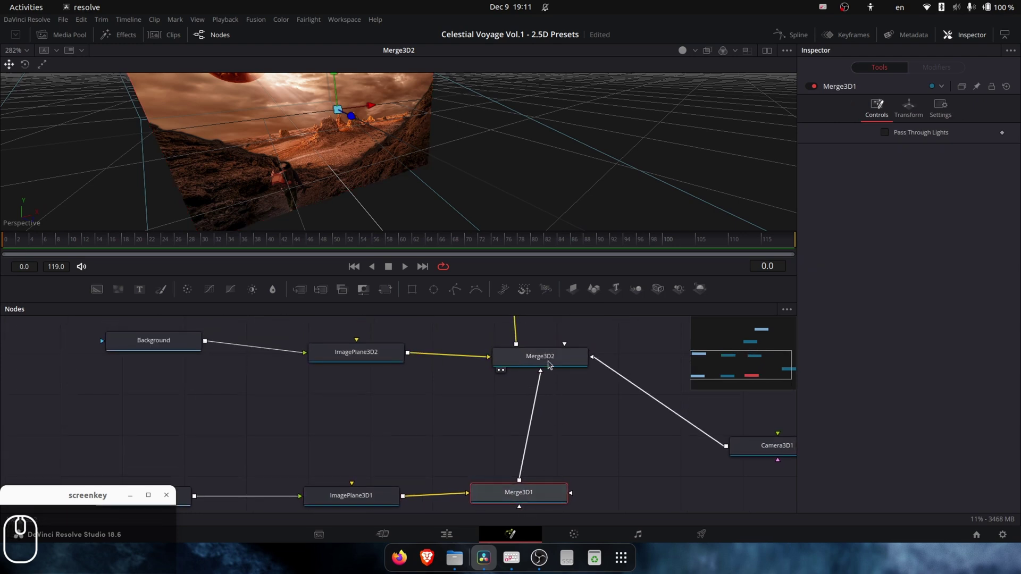
left_click_drag(164, 347, 166, 356)
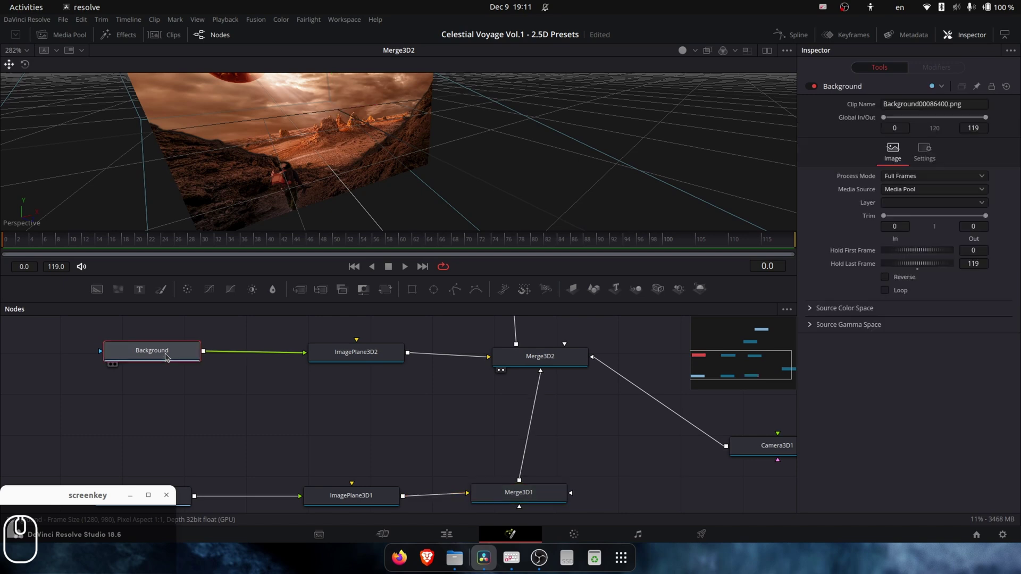
- Try shifting the background image plane ImagePlane3D2 along its X axis and undo the move
left_click(347, 357)
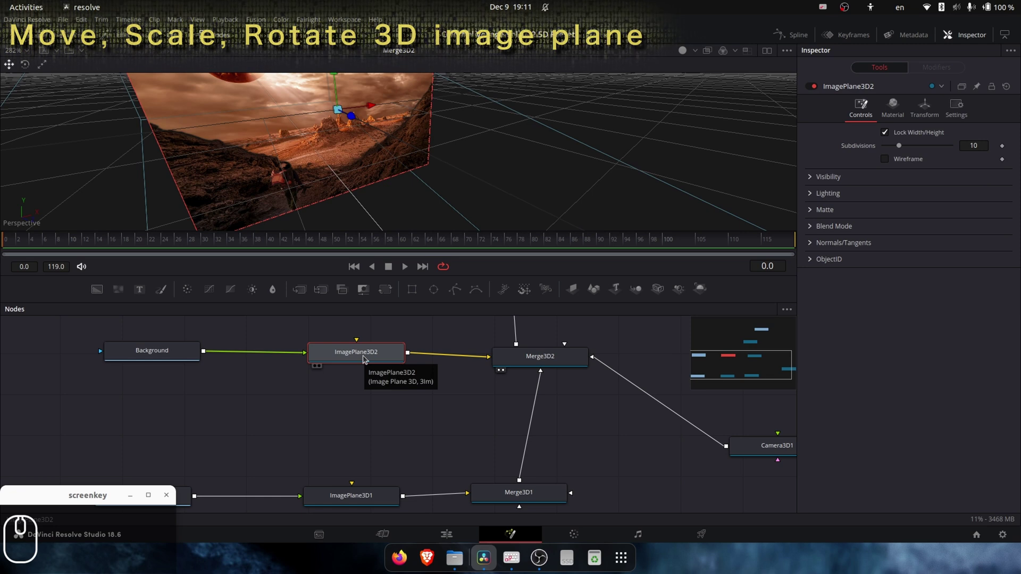
left_click_drag(371, 108, 388, 168)
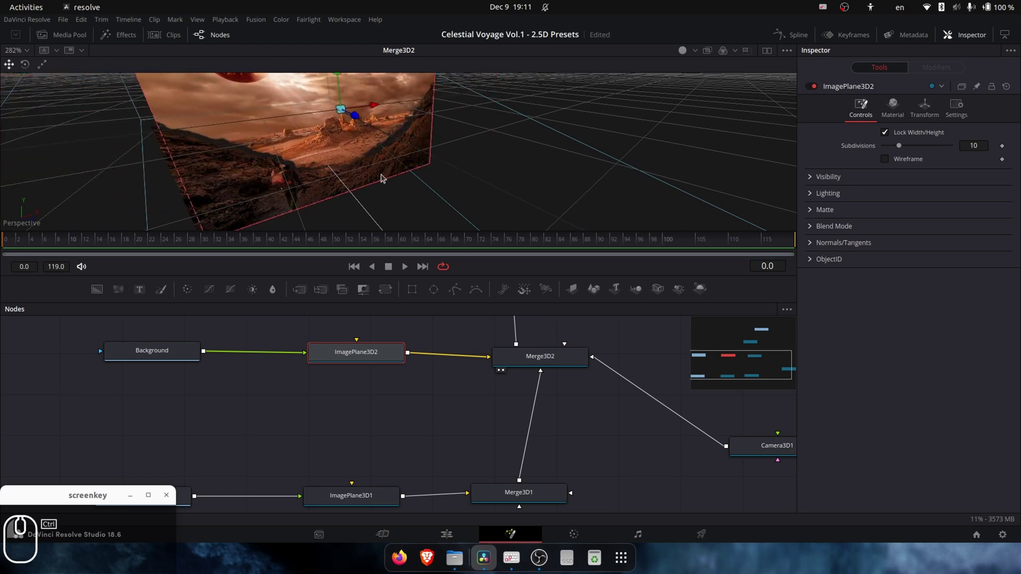
key("ctrl+z")
- Move the foreground image plane ImagePlane3D1 away from the background plane in the 3D scene, undoing the last shift
left_click_drag(392, 491, 399, 477)
left_click(390, 485)
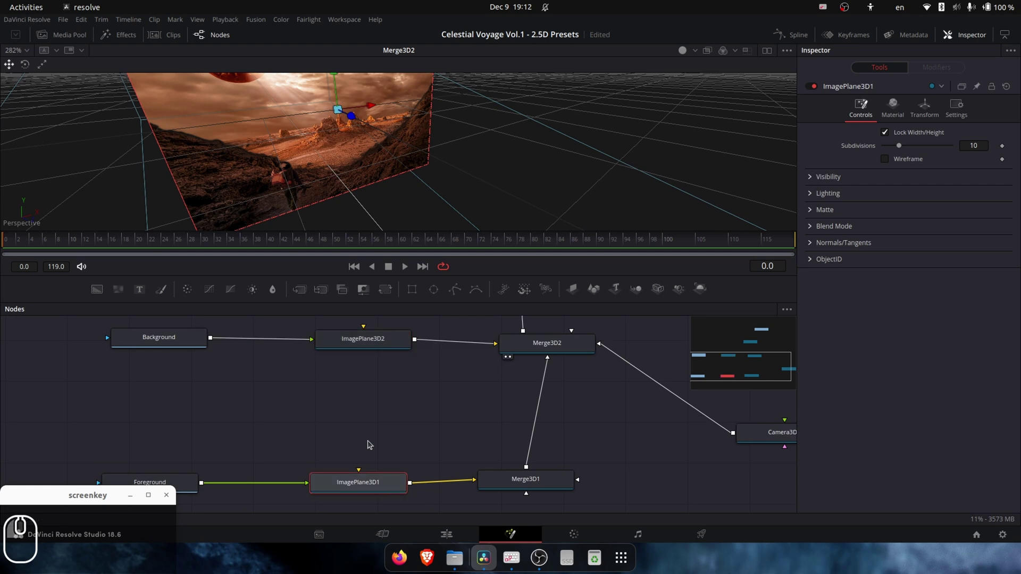
left_click_drag(369, 444, 384, 422)
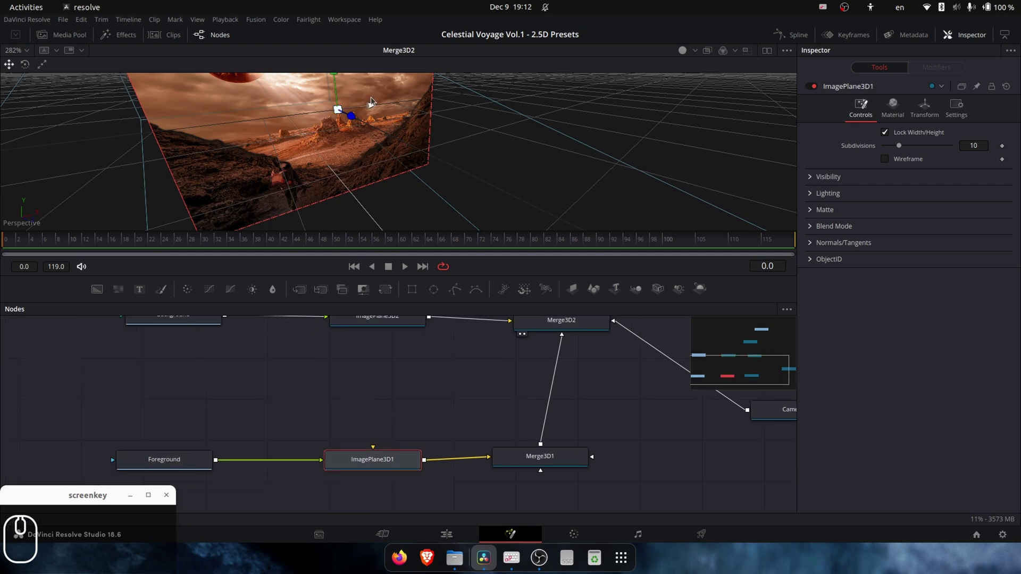
left_click_drag(371, 106, 500, 198)
scroll(520, 159, "down", 1)
scroll(520, 157, "up", 1)
scroll(520, 149, "down", 3)
left_click_drag(435, 144, 398, 173)
key("ctrl+z")
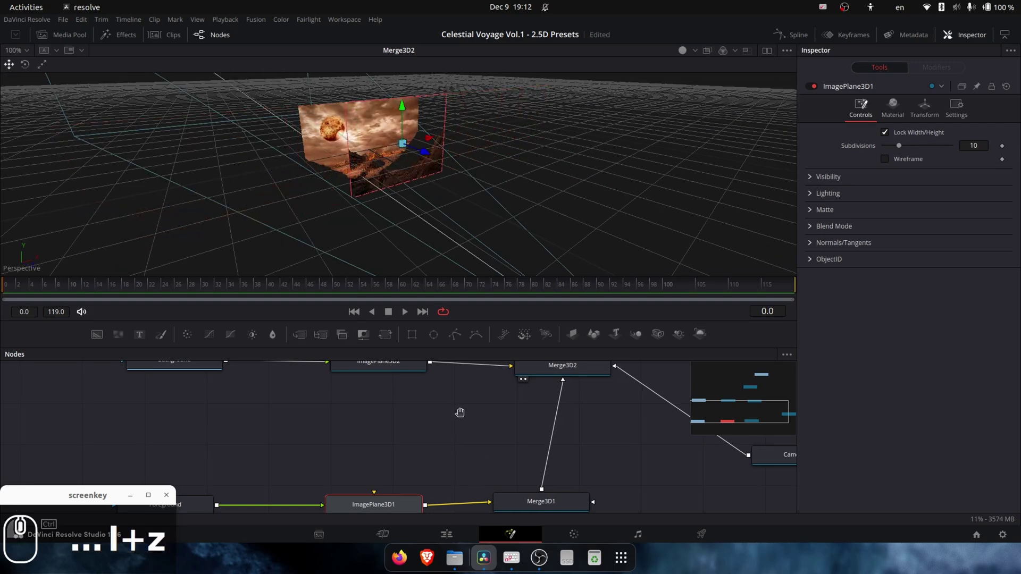
- Show Renderer3D1 in a second viewer and move the background image plane ImagePlane3D2 farther back along its Z axis
left_click_drag(461, 413, 314, 442)
left_click(655, 485)
left_click_drag(505, 228, 625, 215)
left_click_drag(650, 202, 661, 236)
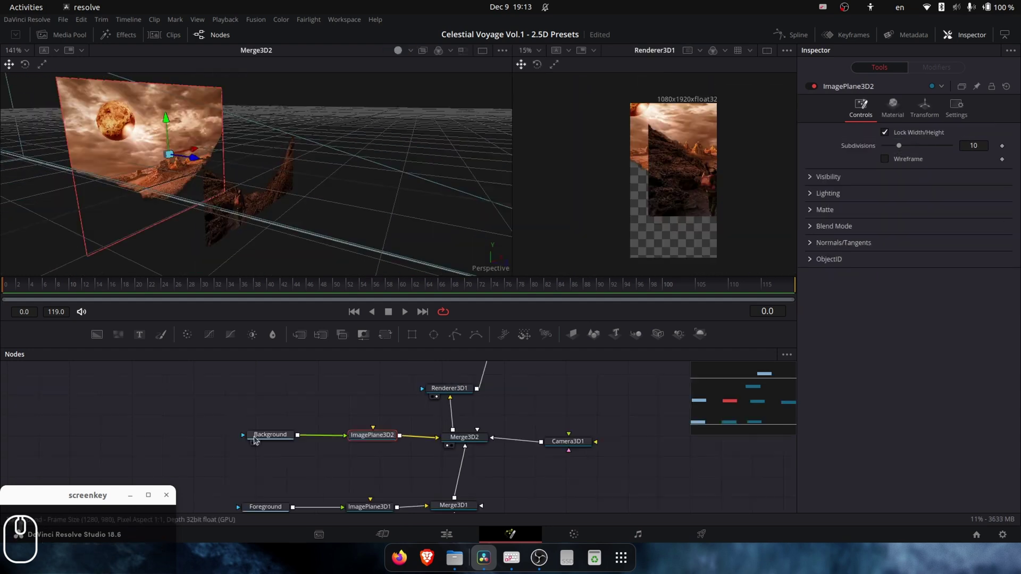
left_click_drag(347, 462, 332, 442)
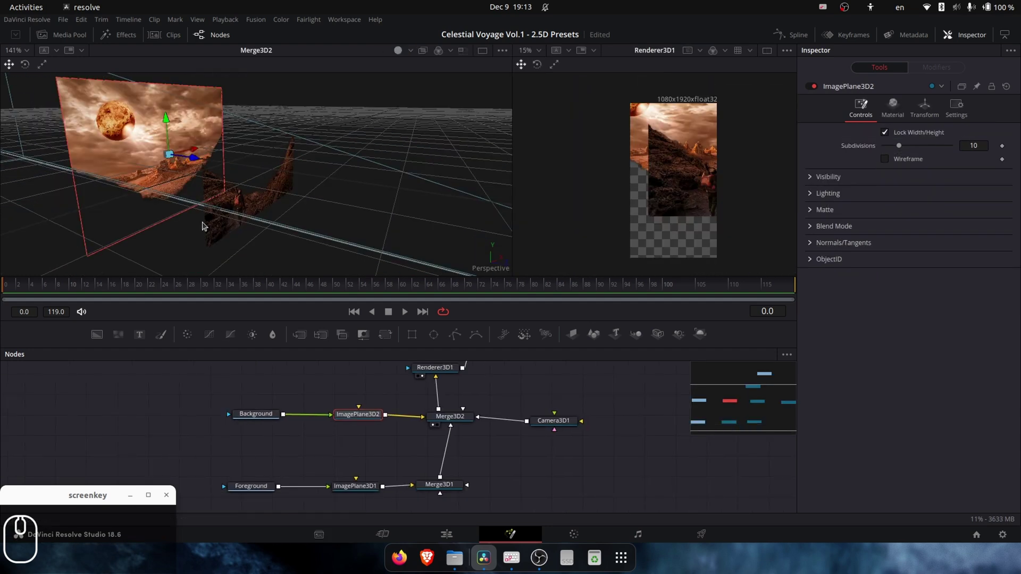
left_click_drag(192, 159, 167, 156)
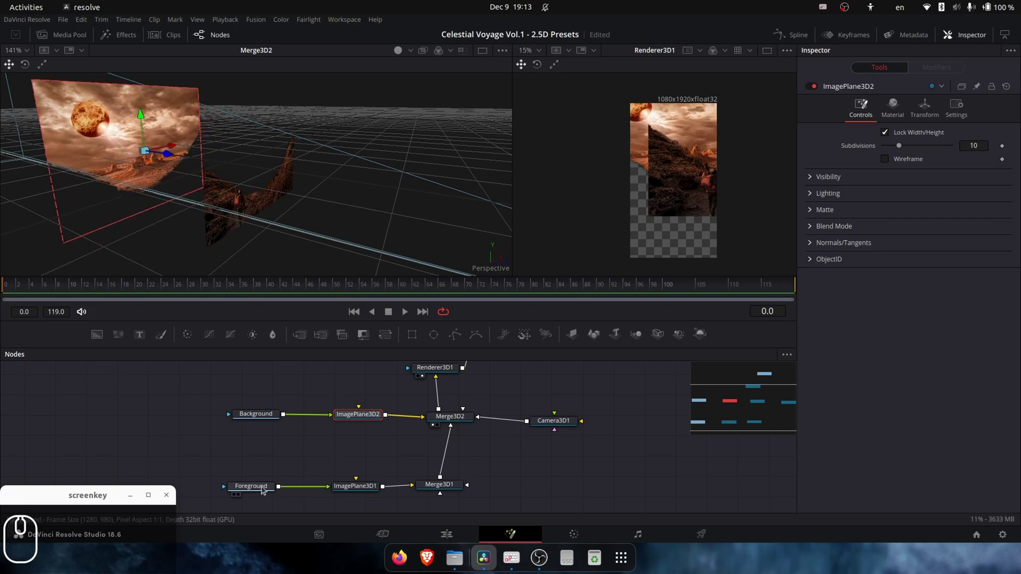
- Try moving the foreground image plane ImagePlane3D1 up and down along its Y axis and undo the moves
left_click(362, 487)
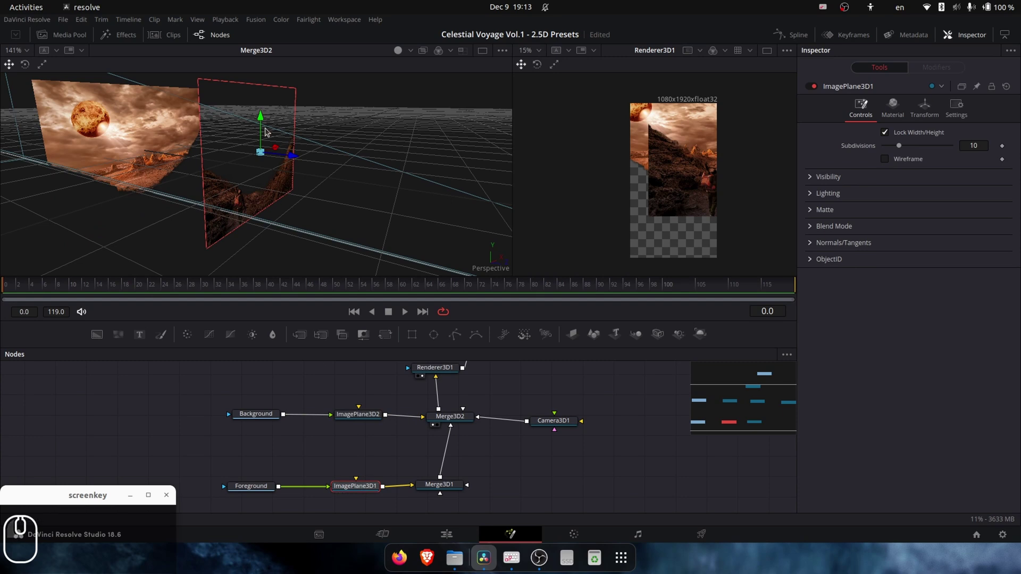
left_click_drag(261, 118, 282, 132)
key("ctrl+z")
key("ctrl+z")
left_click_drag(261, 97, 262, 149)
key("ctrl+z")
- Rotate the background image plane ImagePlane3D2 about its vertical Y axis
left_click_drag(321, 165, 298, 223)
left_click(373, 417)
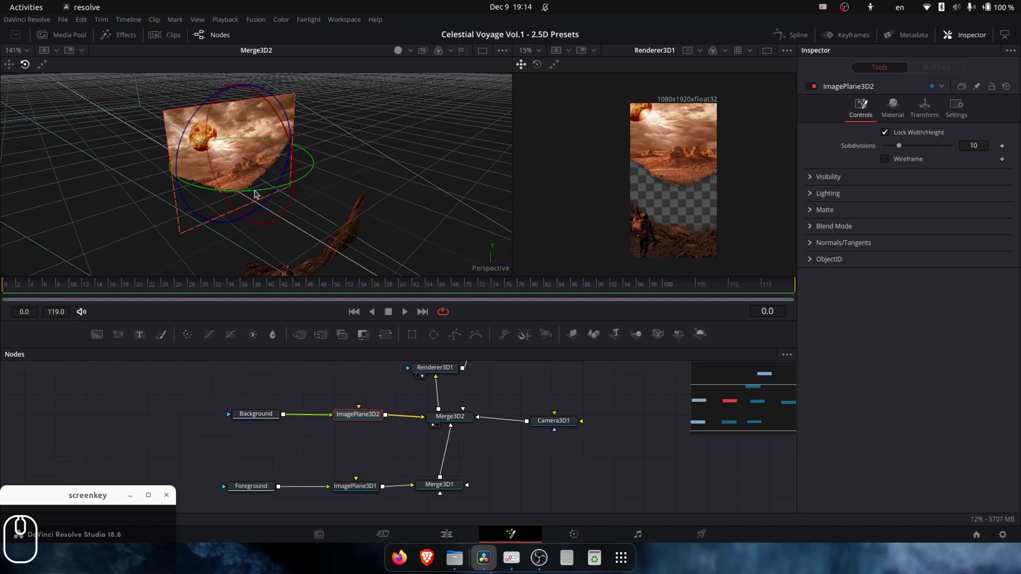
left_click_drag(254, 190, 662, 154)
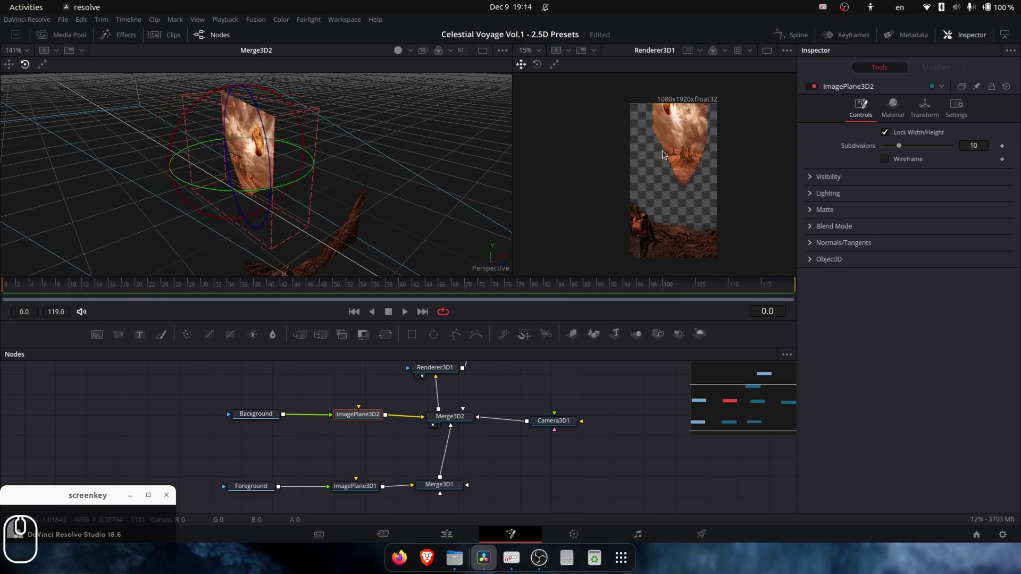
- Try another rotation of the background image plane ImagePlane3D2 in the 3D scene and undo the rotations
left_click_drag(302, 179, 276, 190)
key("ctrl+z")
key("ctrl+z")
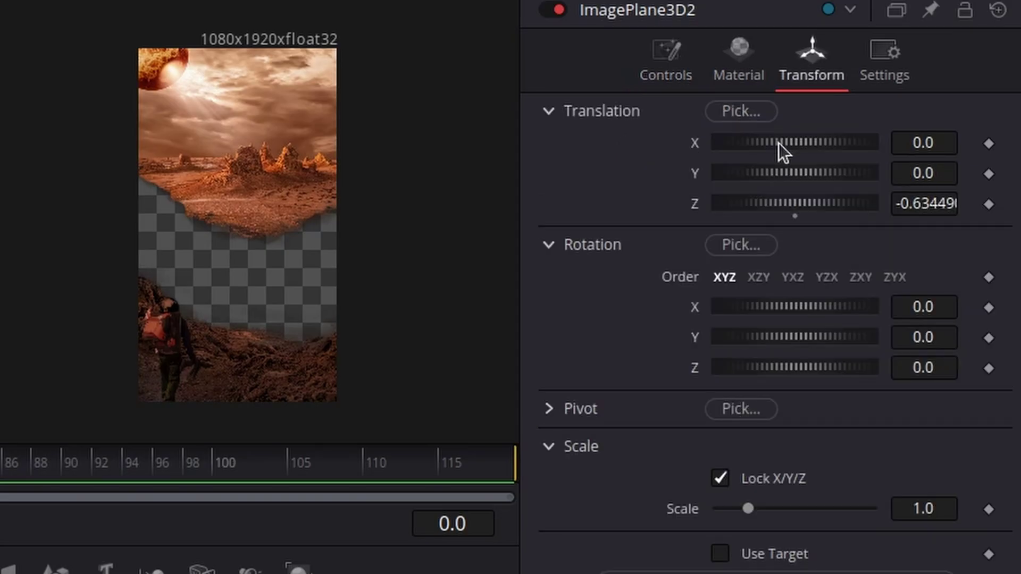
- Try shifting ImagePlane3D2 along X and rotating it about its X axis by numeric transform values, undoing the changes
left_click_drag(779, 143, 764, 186)
key("ctrl+z")
key("ctrl+z")
left_click_drag(782, 305, 837, 303)
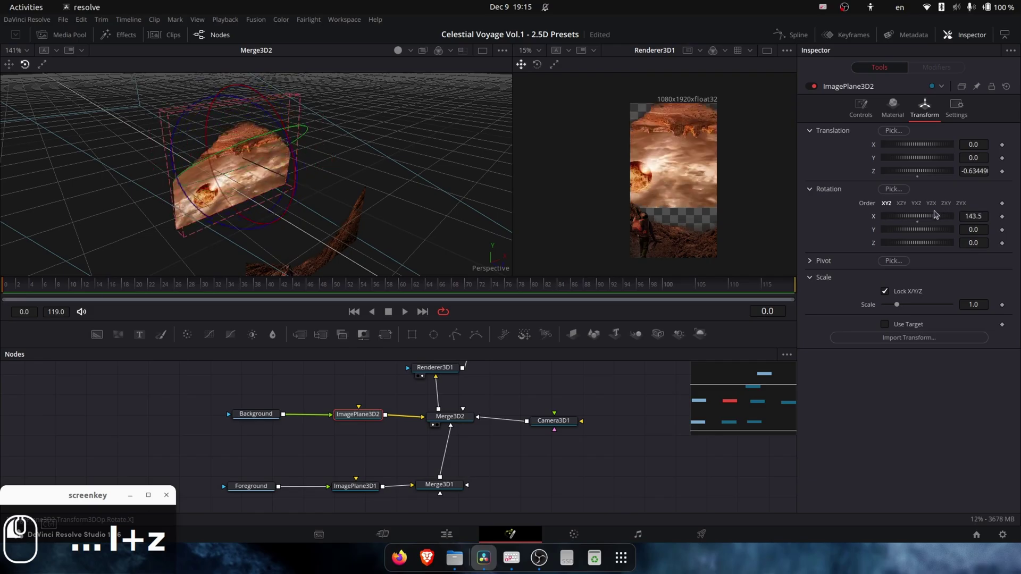
left_click_drag(935, 215, 922, 233)
key("ctrl+z")
- Scale the background image plane ImagePlane3D2 to about 2.515 and place it at about -4.35 on its Z axis
left_click_drag(897, 304, 918, 304)
scroll(285, 141, "down", 5)
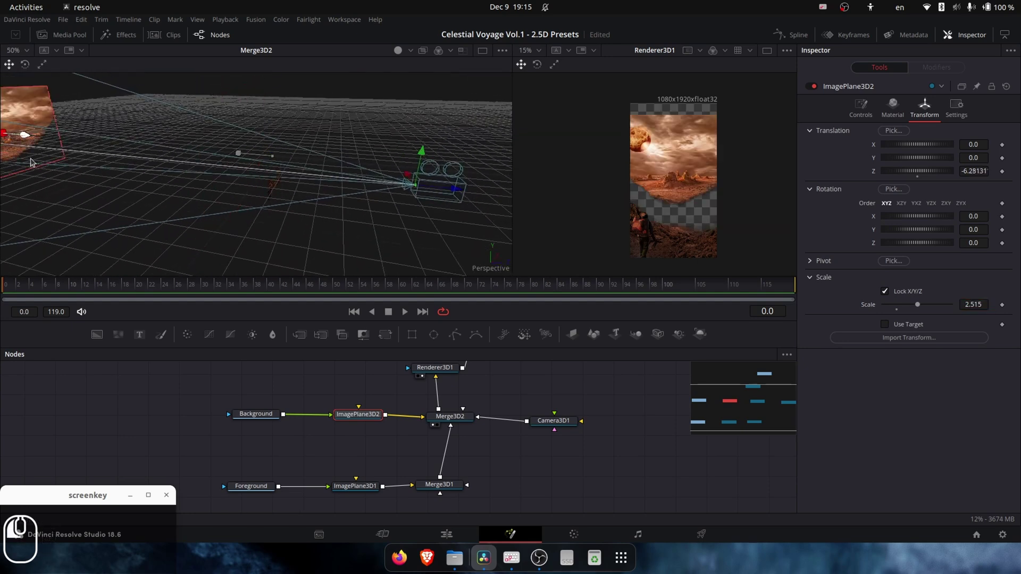
left_click_drag(34, 164, 87, 167)
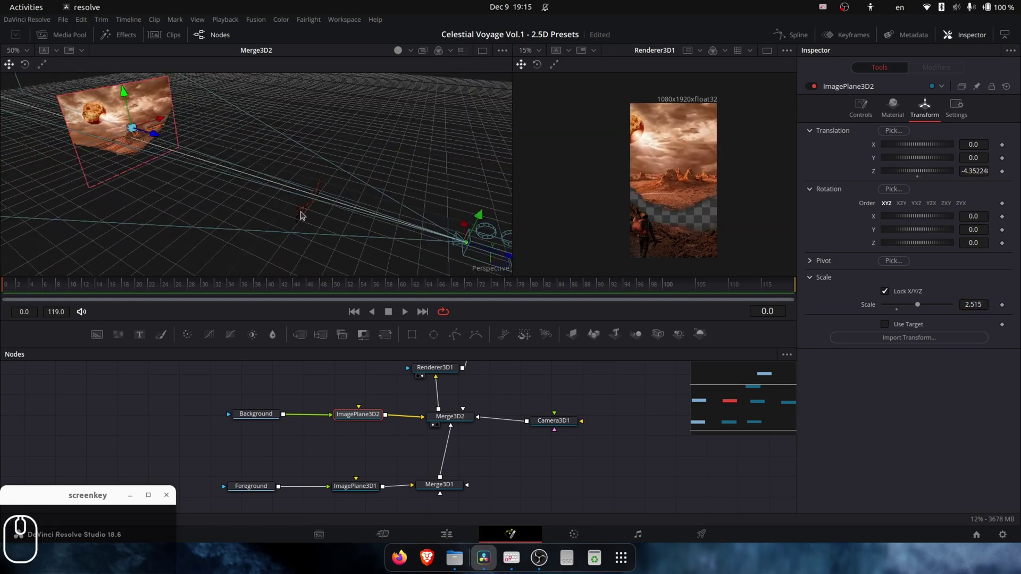
- Position the foreground image plane ImagePlane3D1 nearer the camera at about X 0.125, Y -0.110, Z 0.795
left_click(350, 488)
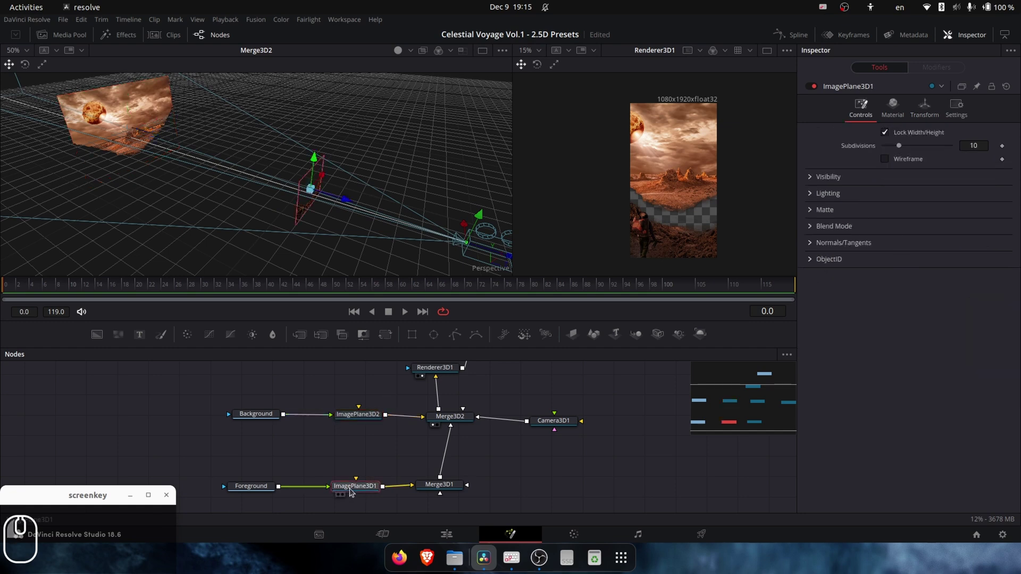
left_click_drag(345, 205, 359, 164)
left_click(925, 107)
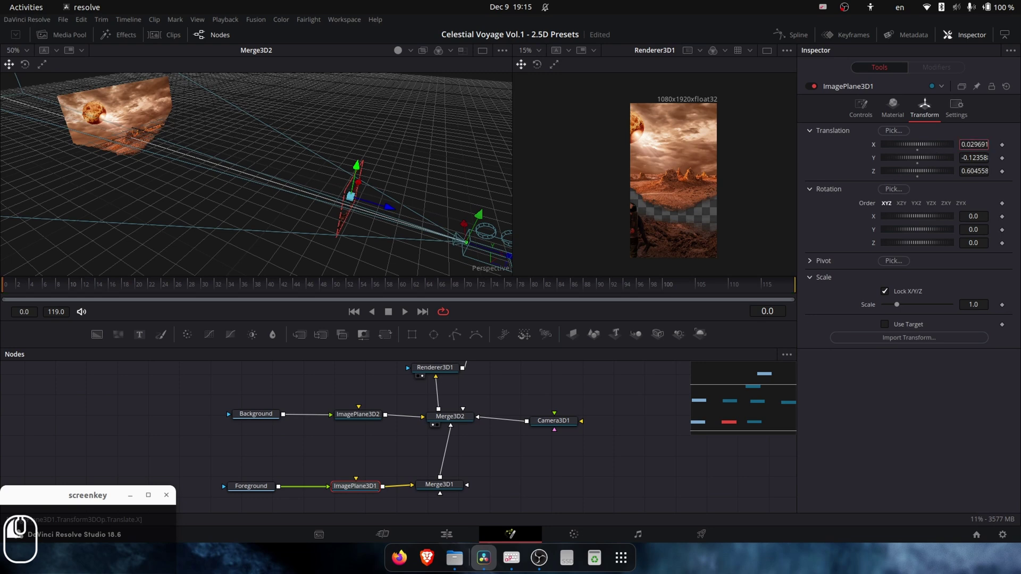
left_click_drag(971, 157, 988, 158)
left_click_drag(972, 171, 1000, 170)
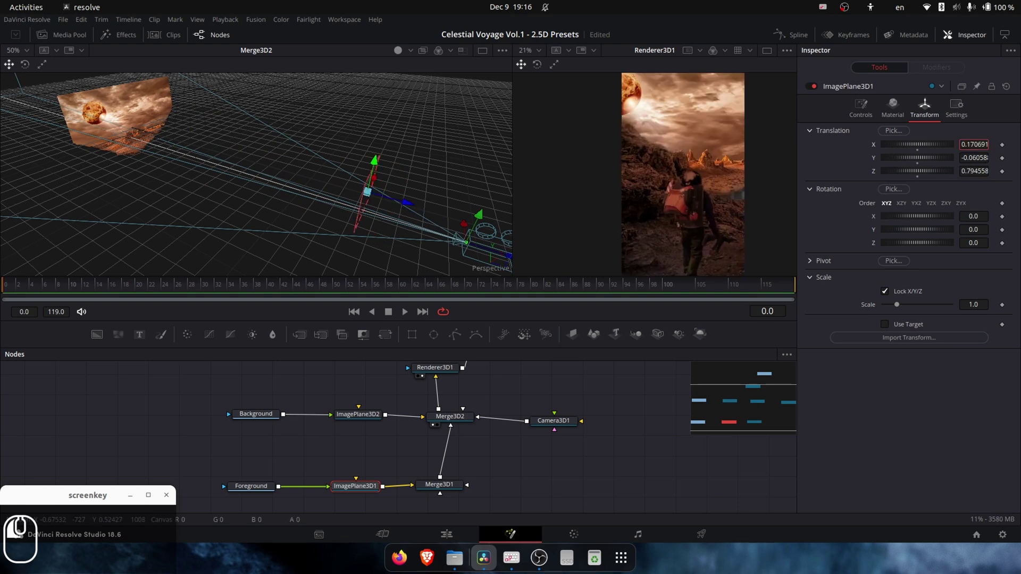
mouse_move(974, 145)
left_mouse_down()
mouse_move(956, 145)
mouse_move(971, 147)
mouse_move(968, 158)
left_mouse_up()
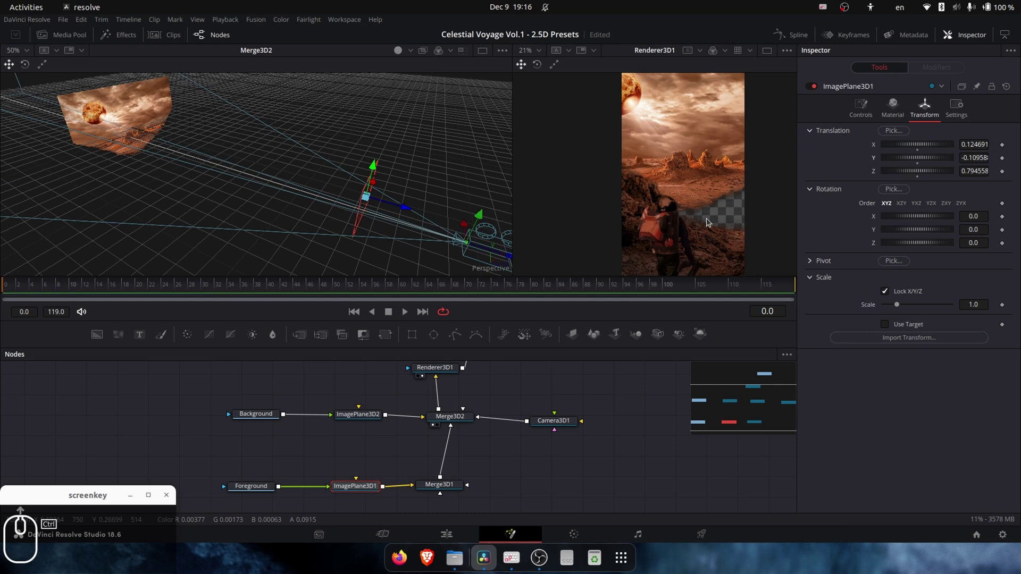
- Enlarge the background image plane ImagePlane3D2 to a scale of about 3.7 and lower it along Y to cover the transparent gap
scroll(708, 223, "up", 5)
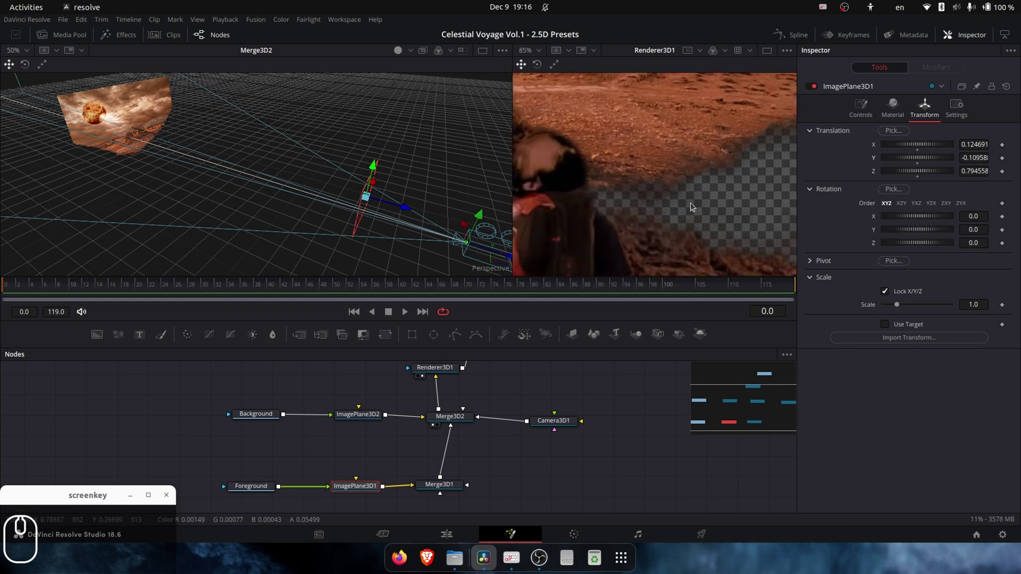
scroll(706, 204, "down", 5)
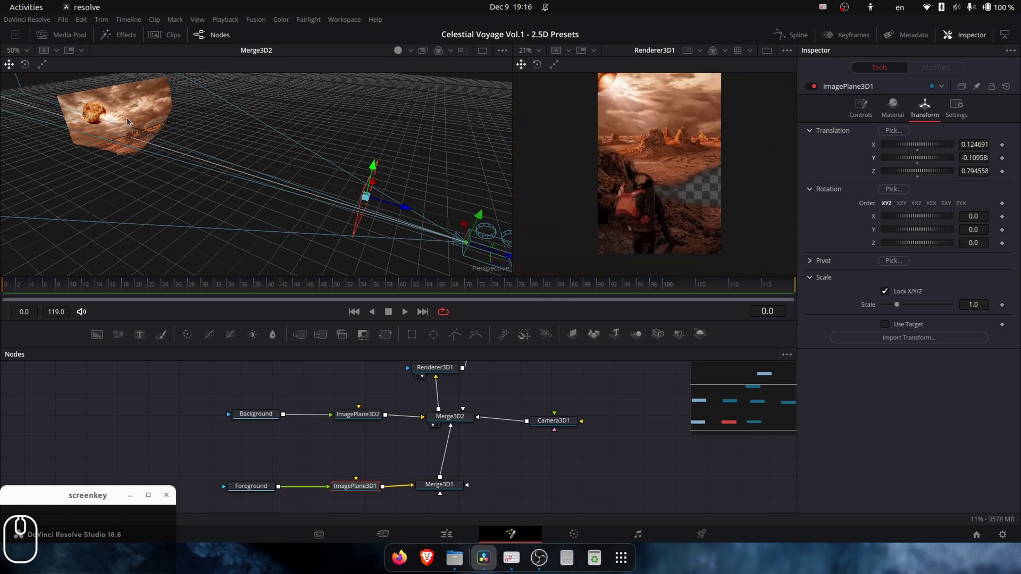
left_click(361, 417)
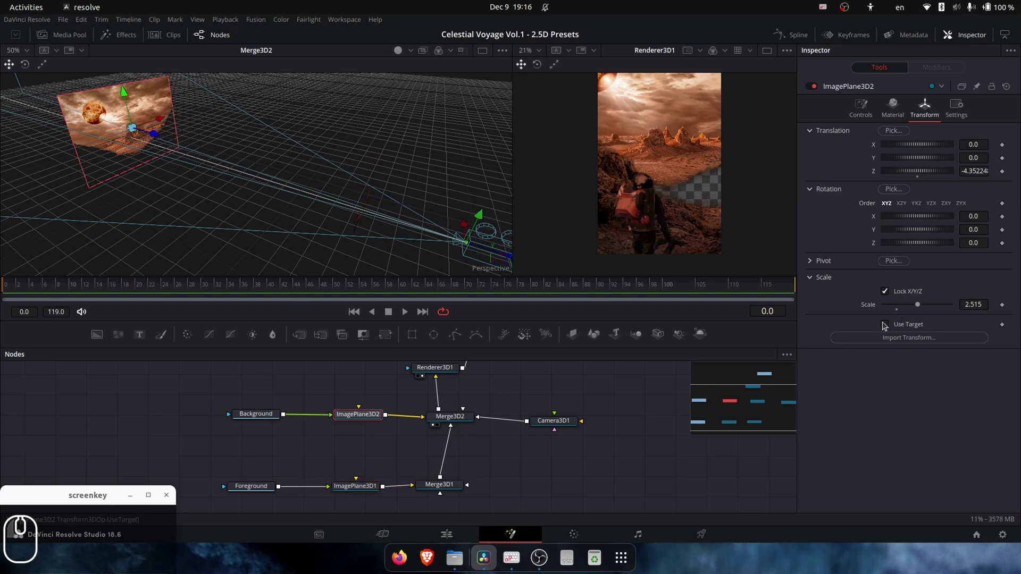
left_click_drag(972, 303, 1008, 303)
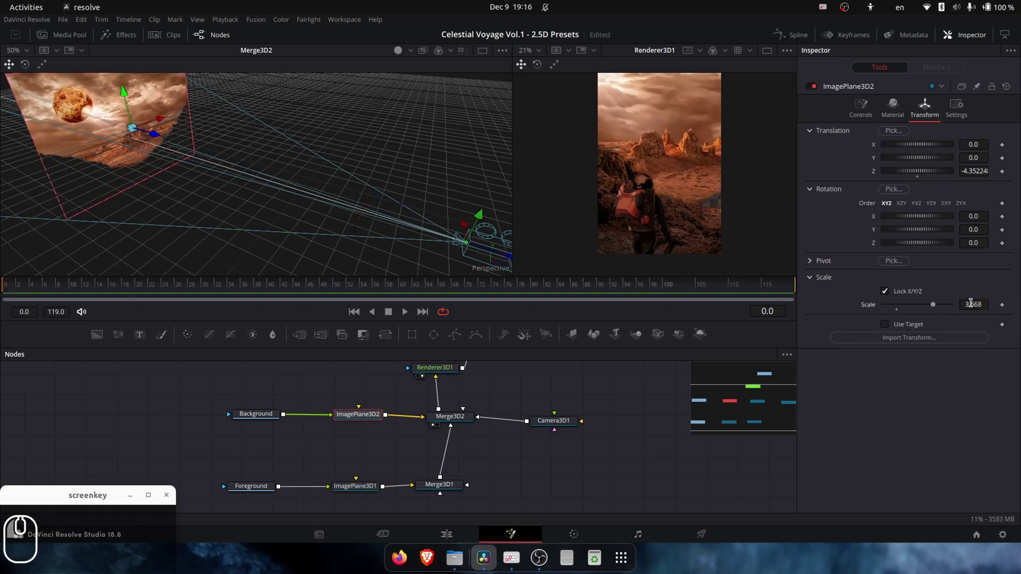
left_click_drag(974, 159, 941, 159)
- Replace the Background source feeding ImagePlane3D2 with the original image planet-7383905_1280.jpg from the media pool
left_click(263, 414)
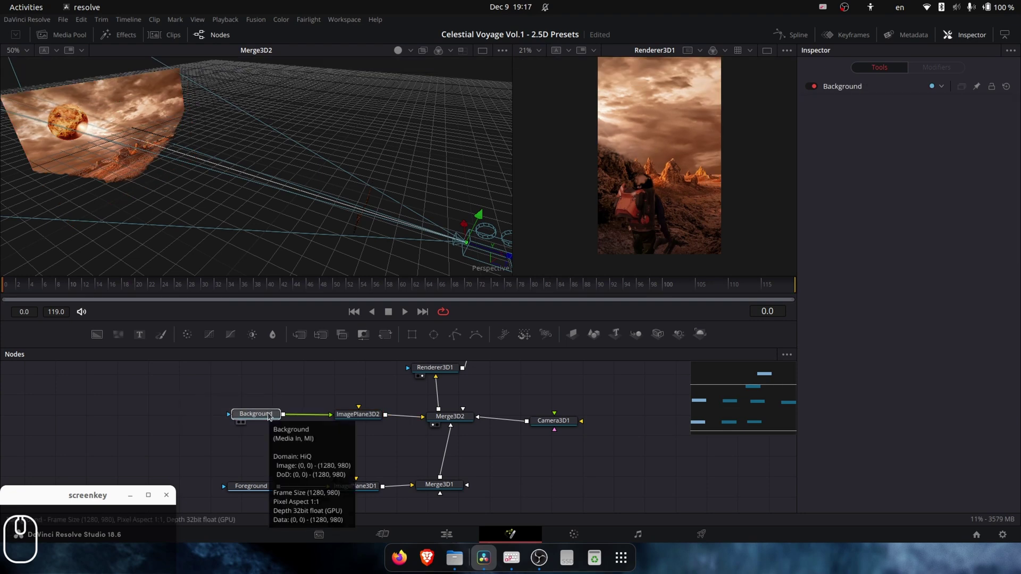
left_click_drag(268, 417, 184, 414)
left_click(66, 38)
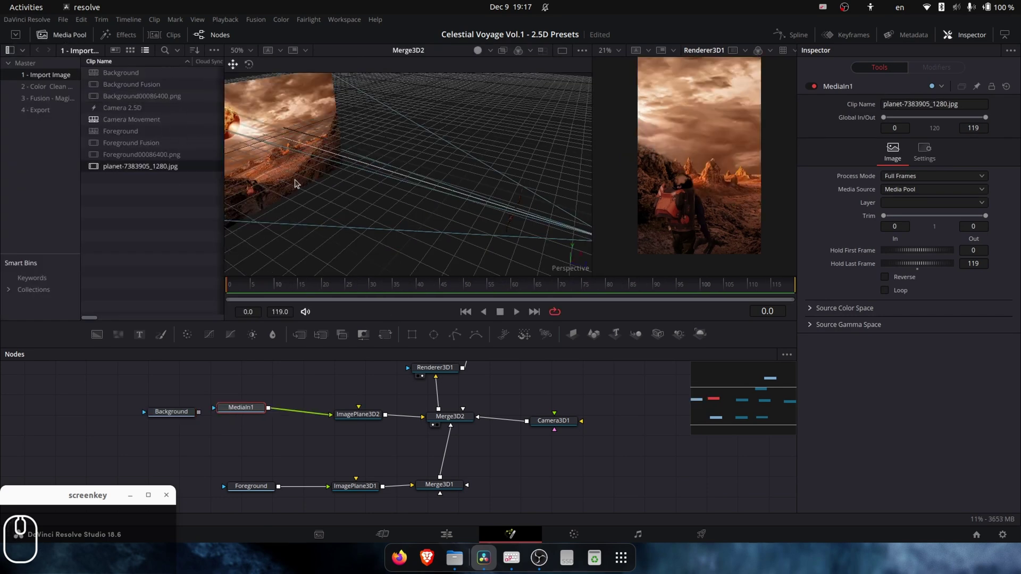
- Shift the background image plane ImagePlane3D2 to X 0.549 and Y 0.955 and examine the gap between both planes
left_click_drag(310, 173, 422, 176)
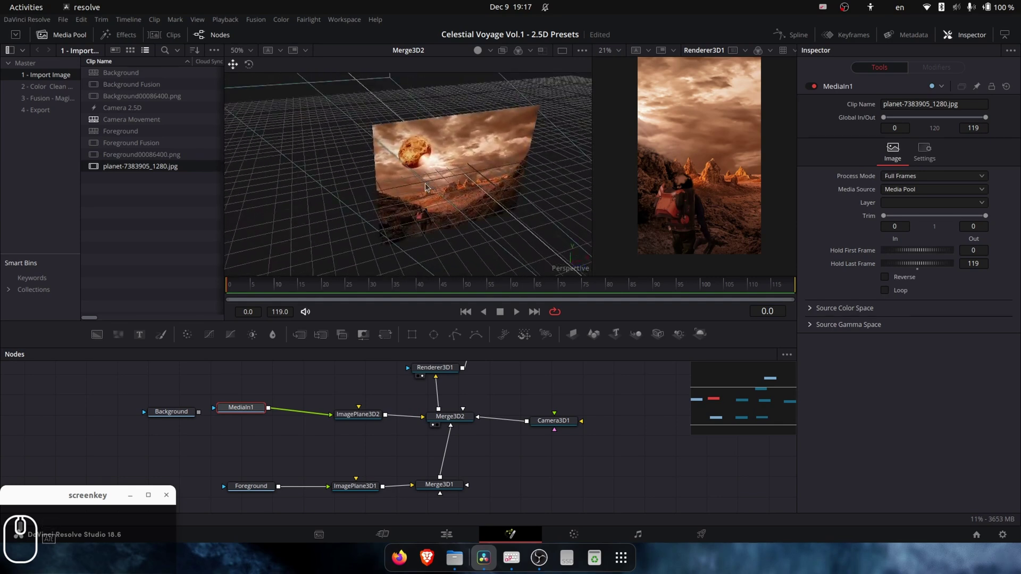
scroll(425, 189, "up", 5)
scroll(425, 189, "down", 7)
left_click_drag(402, 216, 381, 175)
left_click_drag(456, 215, 417, 226)
scroll(441, 180, "up", 5)
scroll(417, 225, "up", 1)
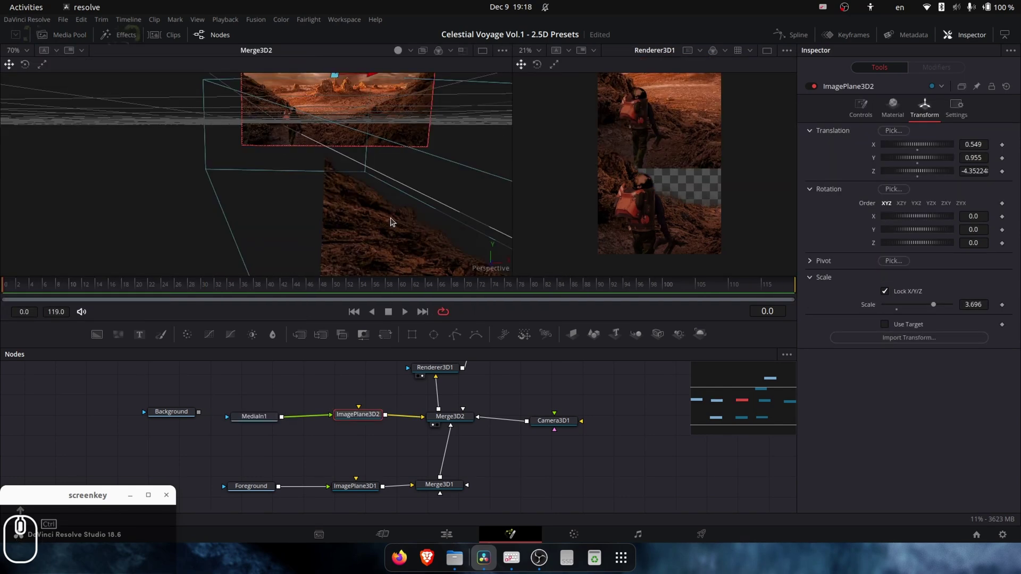
scroll(356, 201, "up", 5)
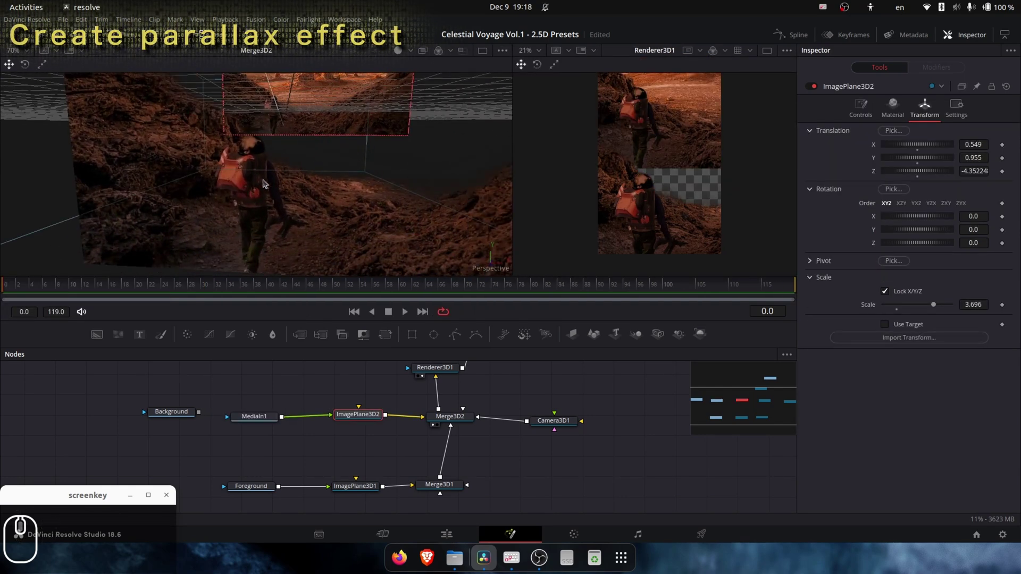
left_click_drag(282, 126, 291, 139)
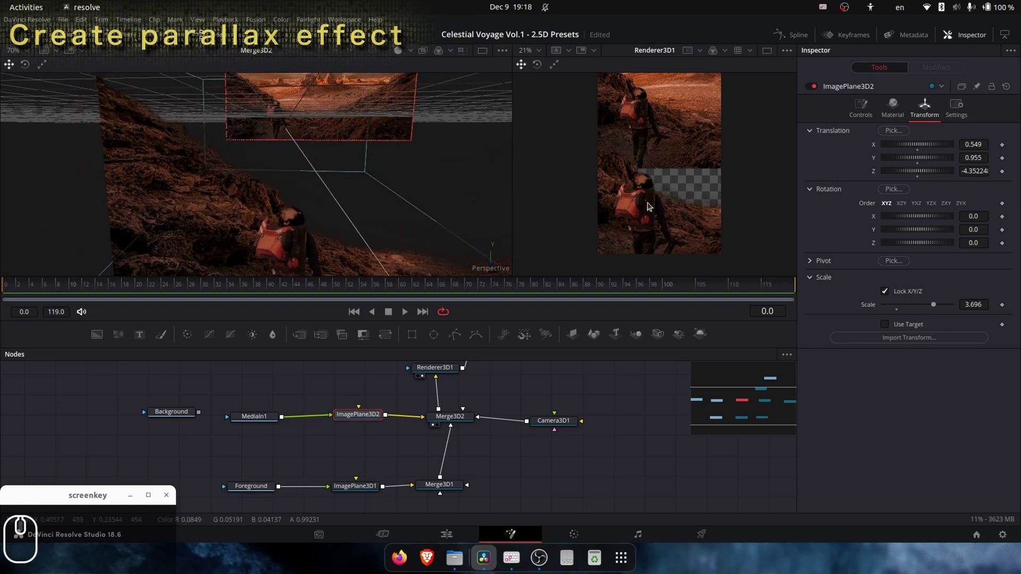
- Push ImagePlane3D2 back to Z -14.5, scale it to 10.0 and place it at X 0.085, Y 0.114
mouse_move(922, 173)
left_mouse_down()
mouse_move(939, 186)
mouse_move(923, 191)
left_mouse_up()
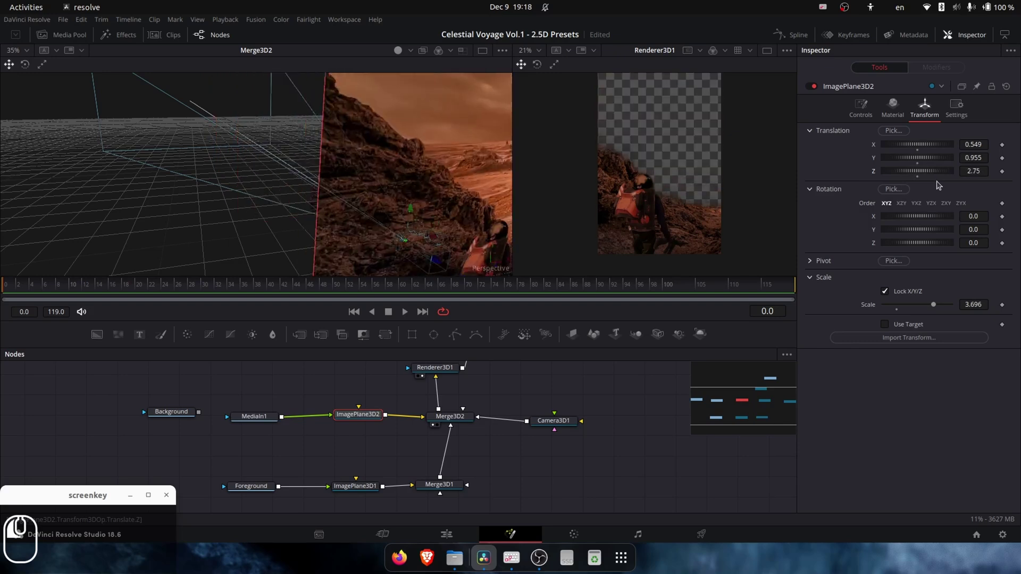
left_click_drag(417, 198, 506, 180)
left_click_drag(897, 181, 852, 187)
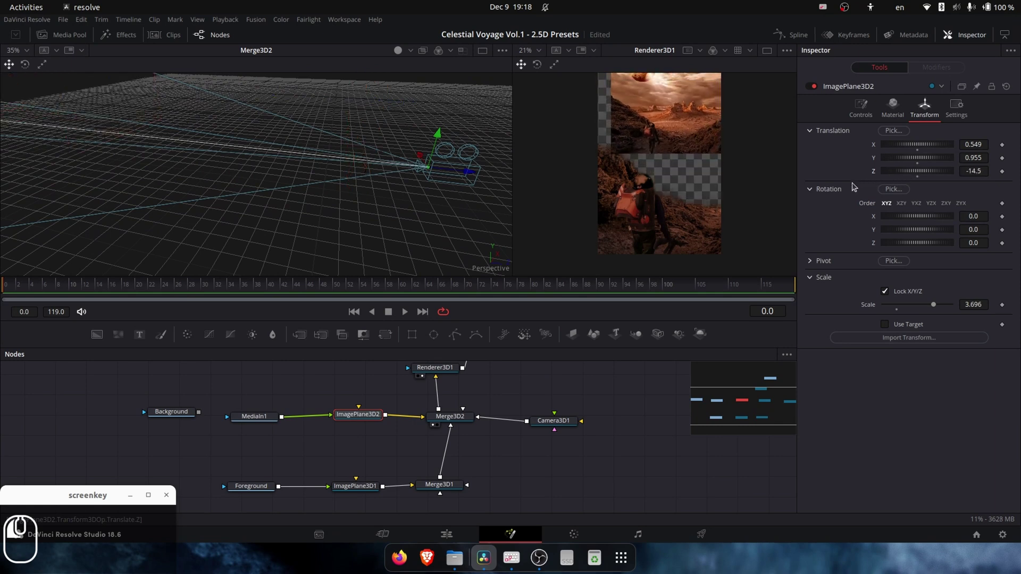
mouse_move(294, 167)
left_mouse_down()
mouse_move(298, 221)
mouse_move(296, 178)
left_mouse_up()
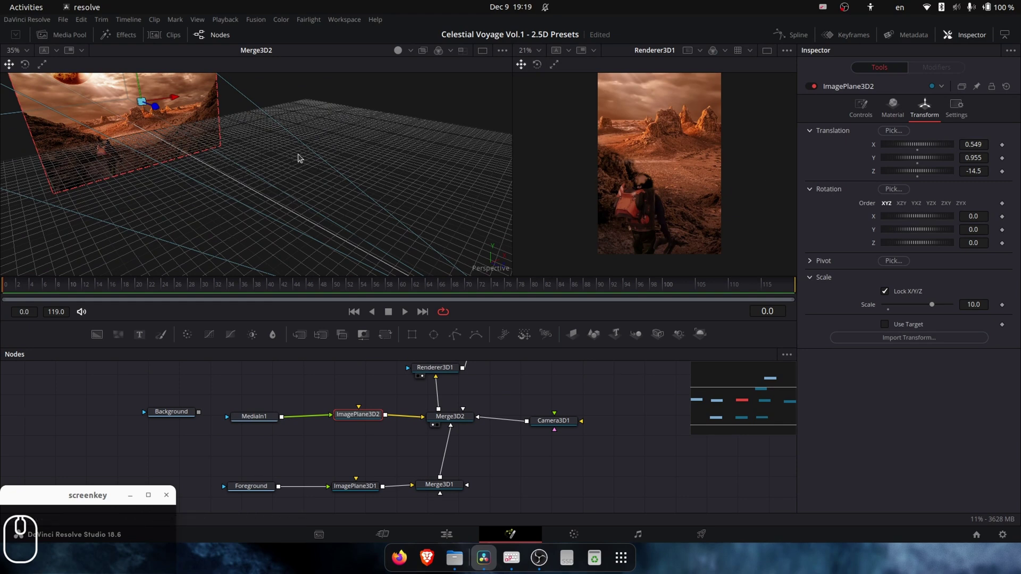
left_click_drag(906, 160, 918, 157)
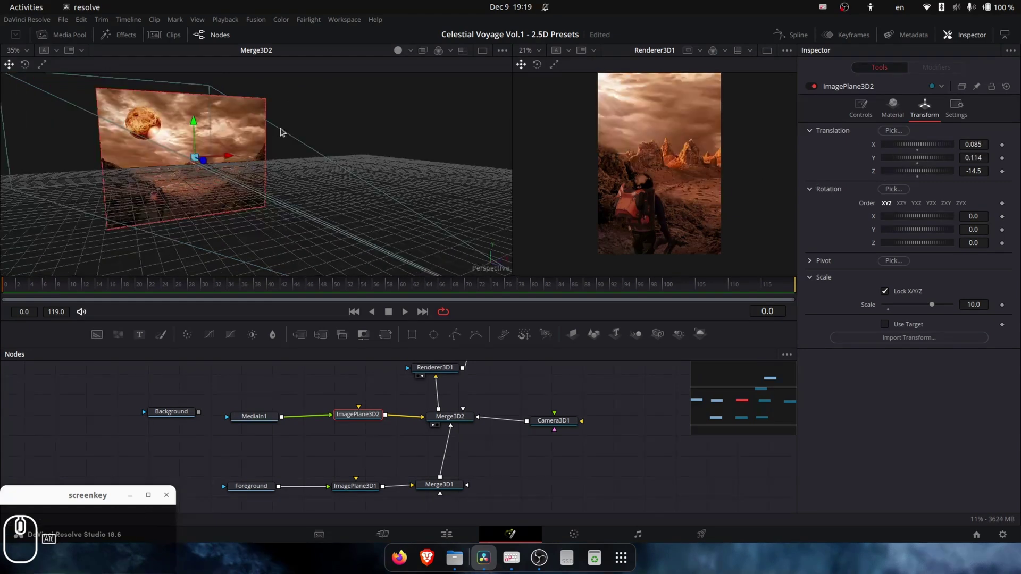
- Try moving the camera sideways by hand in the 3D scene and undo the last move
left_click_drag(280, 127, 314, 175)
left_click_drag(411, 257, 261, 162)
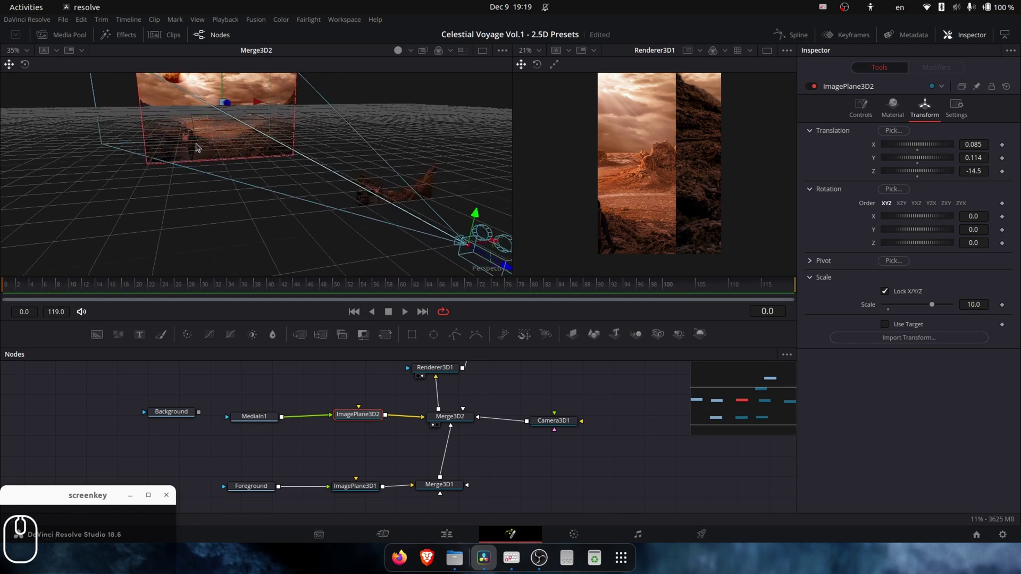
left_click_drag(375, 234, 462, 205)
key("ctrl+z")
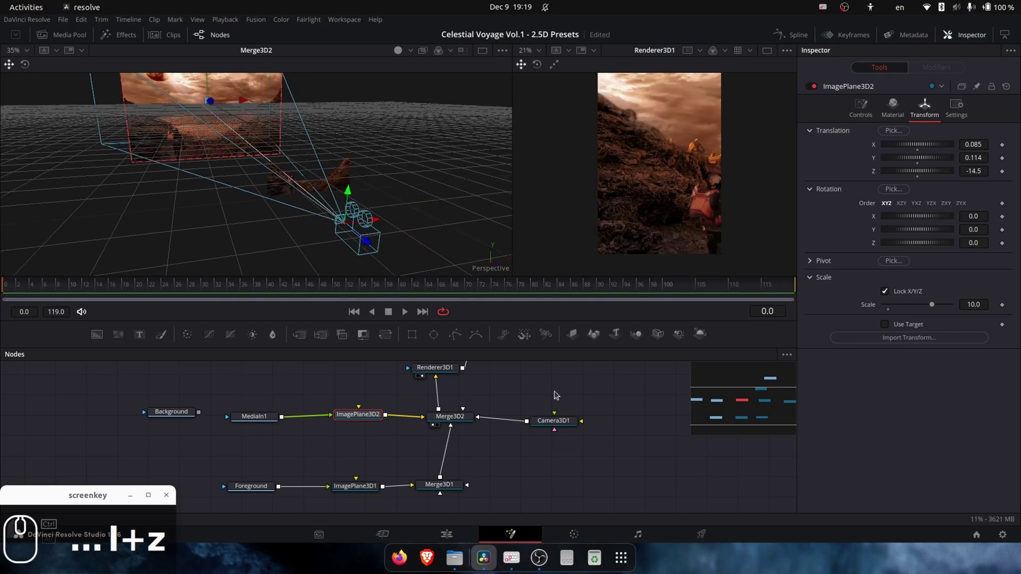
- Try changing the translation values of Camera3D1 and undo the changes
left_click(548, 423)
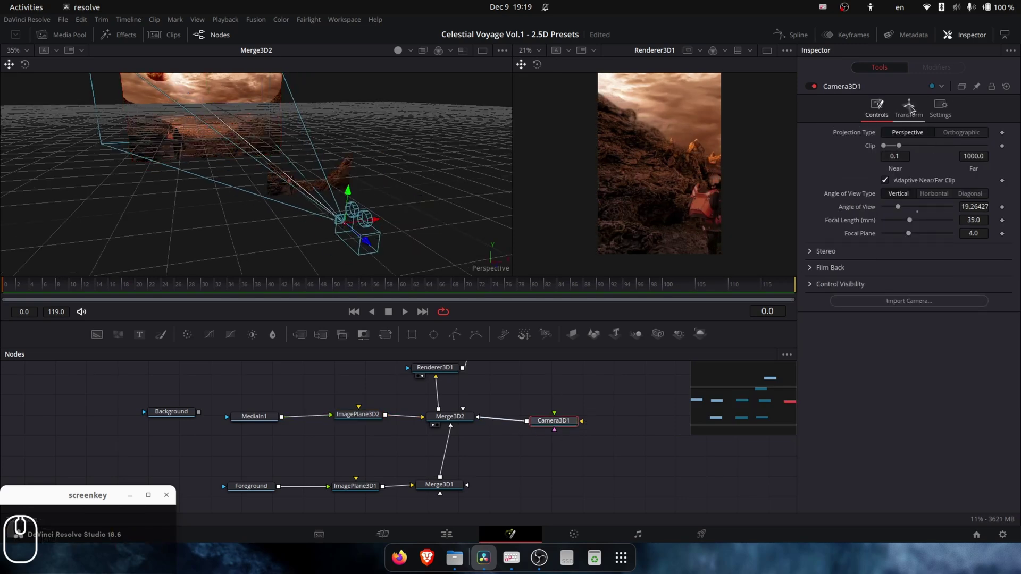
left_click(909, 108)
left_click_drag(912, 174, 973, 143)
key("ctrl+z")
key("ctrl+z")
key("ctrl+z")
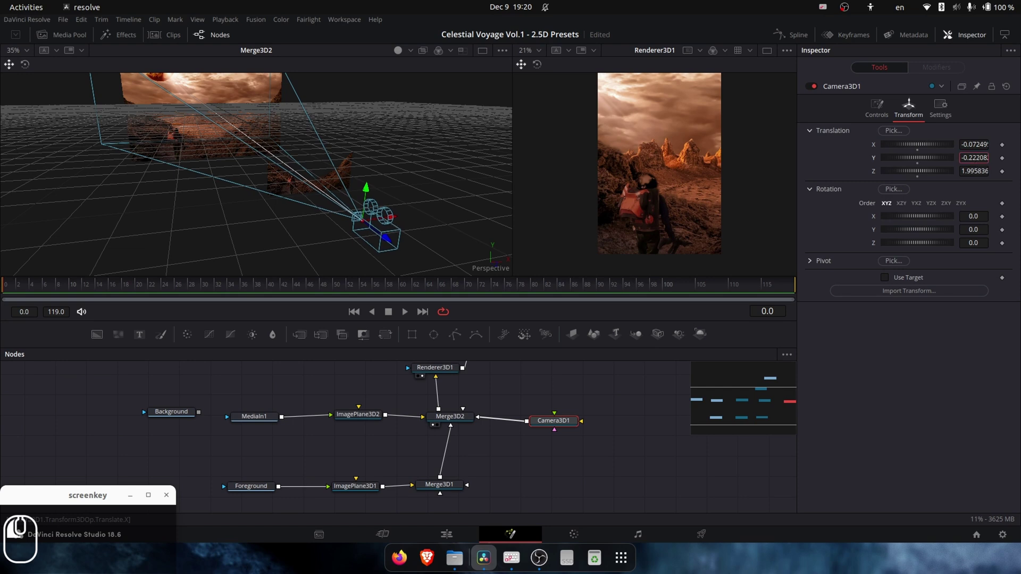
- Try lowering and raising Camera3D1 along its Y axis and undo the last change
mouse_move(973, 158)
left_mouse_down()
mouse_move(900, 158)
mouse_move(957, 158)
left_mouse_up()
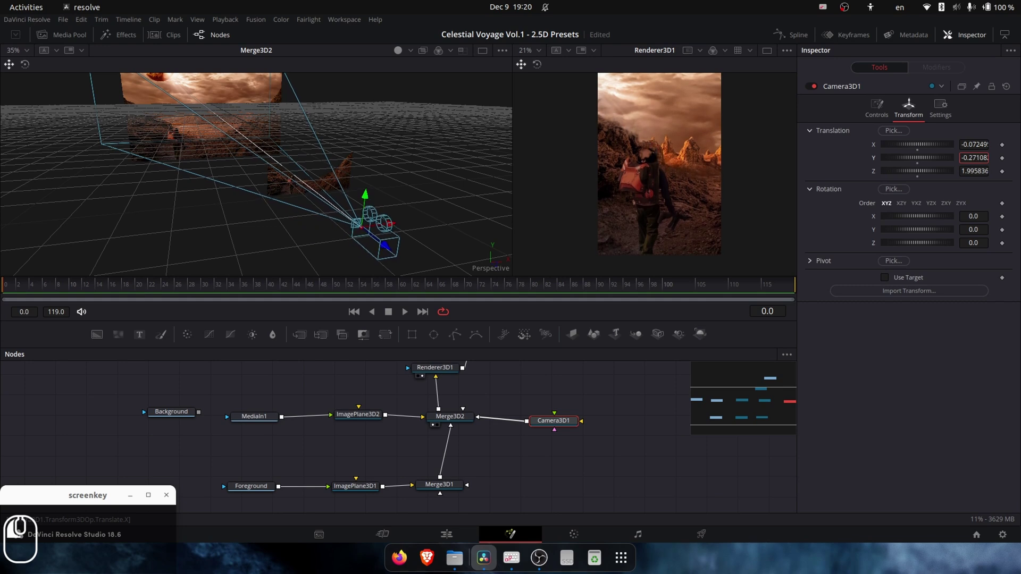
left_click_drag(957, 158, 976, 158)
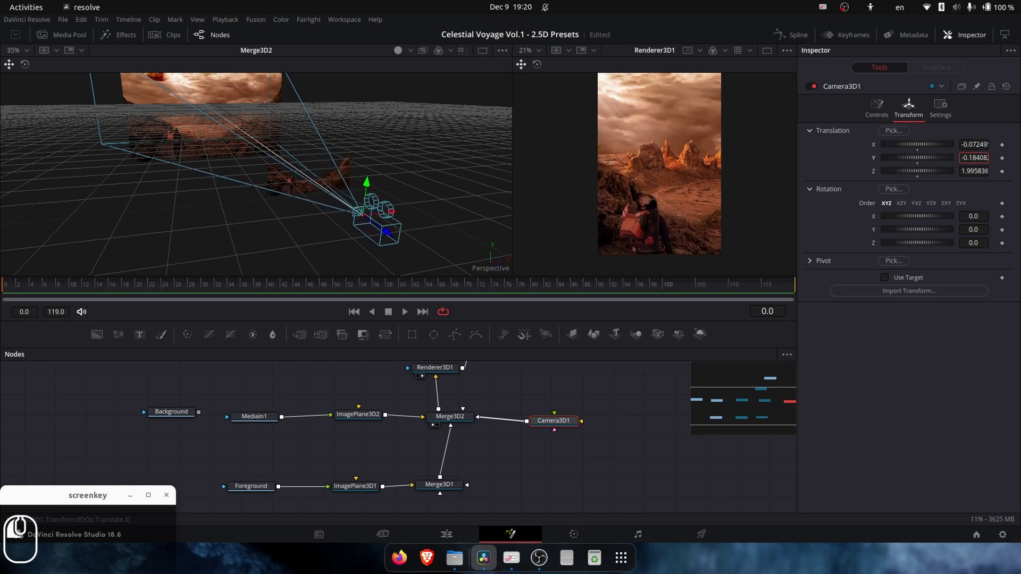
key("ctrl+z")
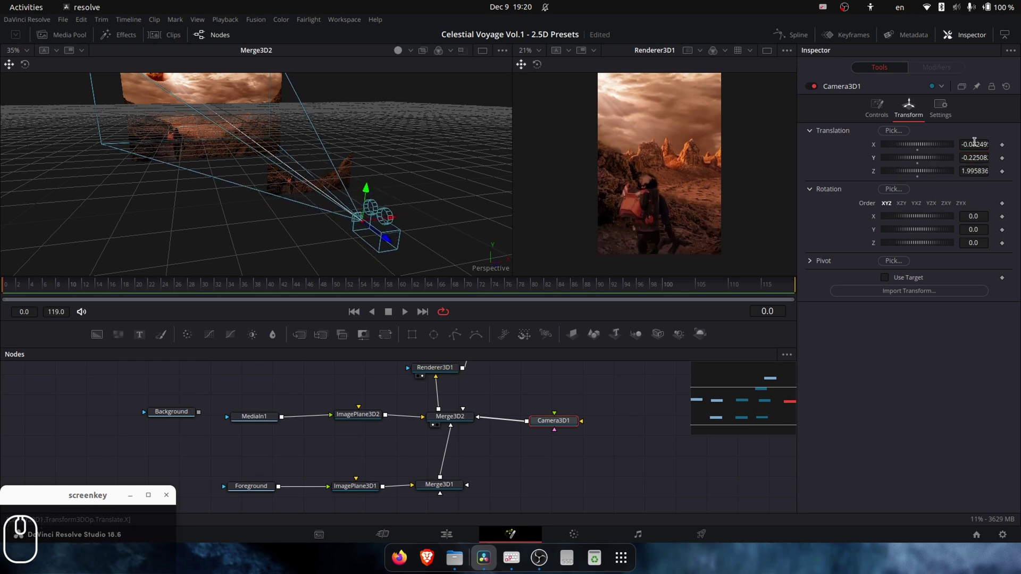
- Animate Camera3D1's X translation from about 0.1395 at frame 0 to about -0.068 at frame 100
left_click_drag(974, 144, 987, 144)
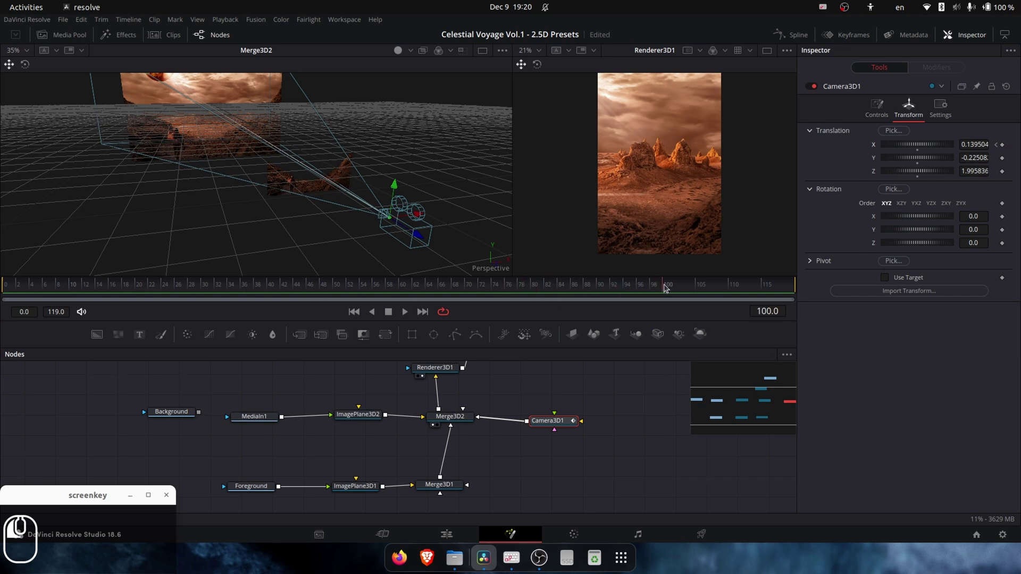
left_click_drag(982, 140, 909, 140)
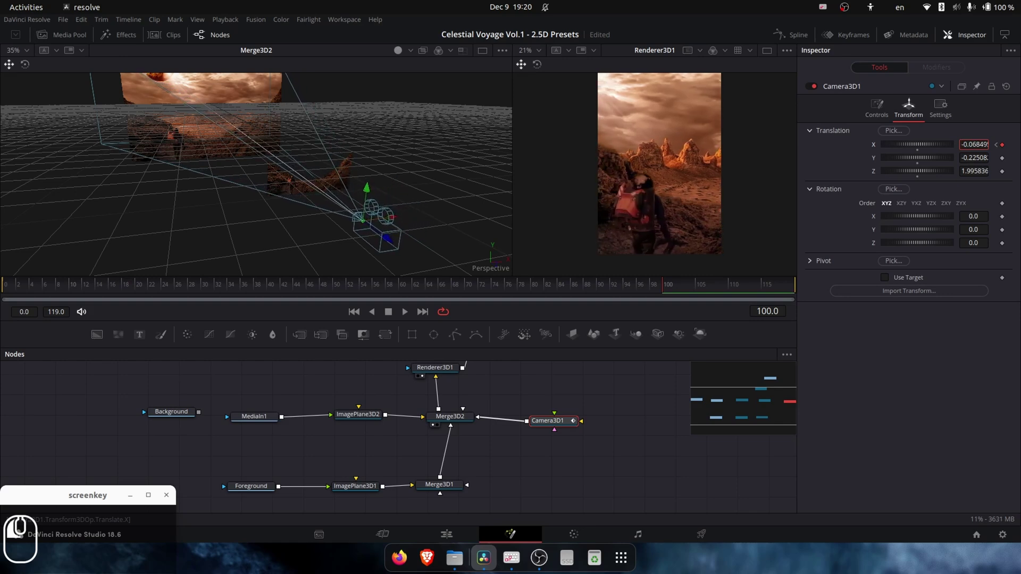
- Play the camera animation several times from the beginning to check the parallax in the rendered view
left_click_drag(657, 283, 2, 304)
key("space")
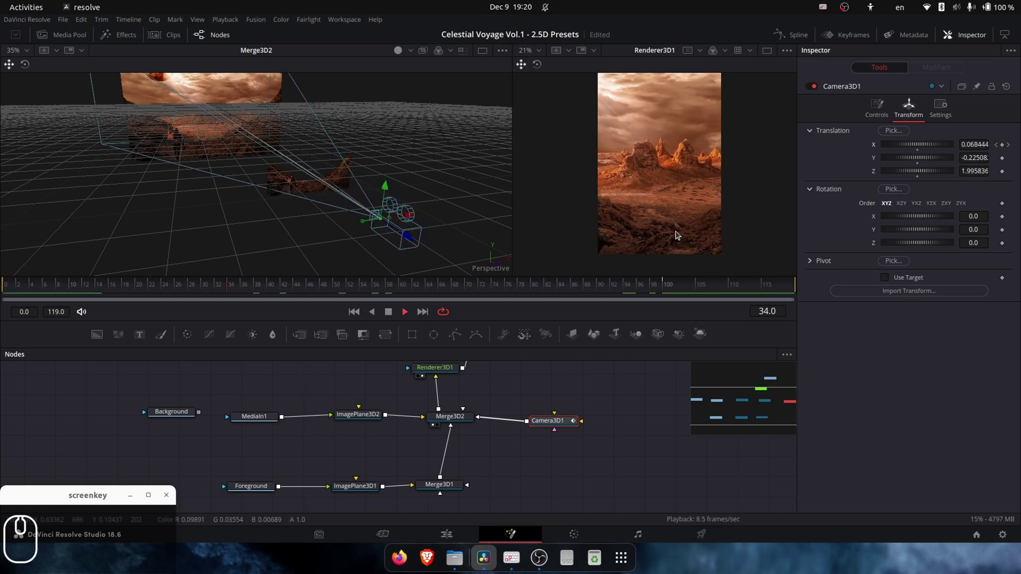
key("space")
left_click_drag(193, 287, 1, 292)
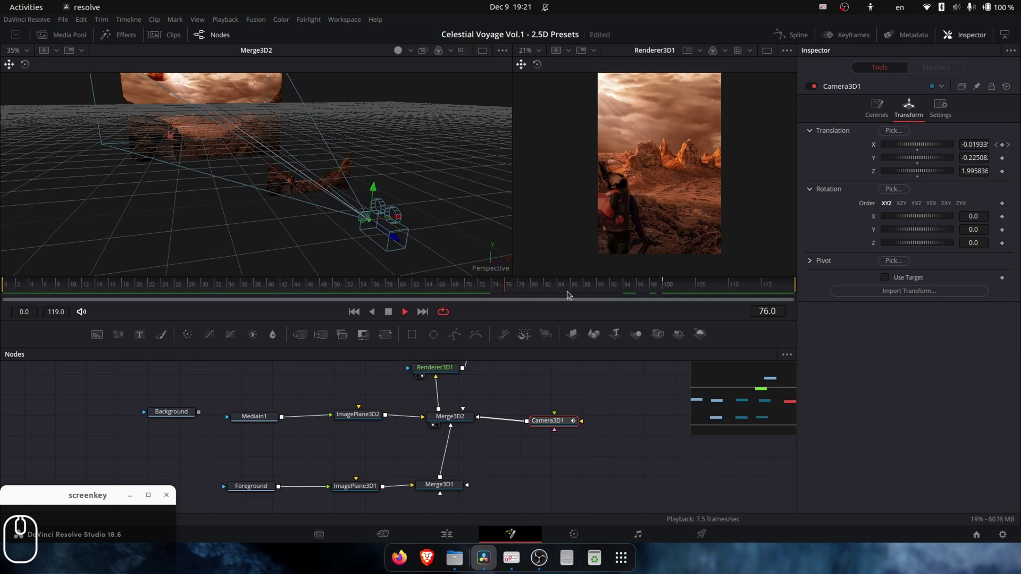
key("space")
left_click_drag(666, 295, 81, 307)
key("space")
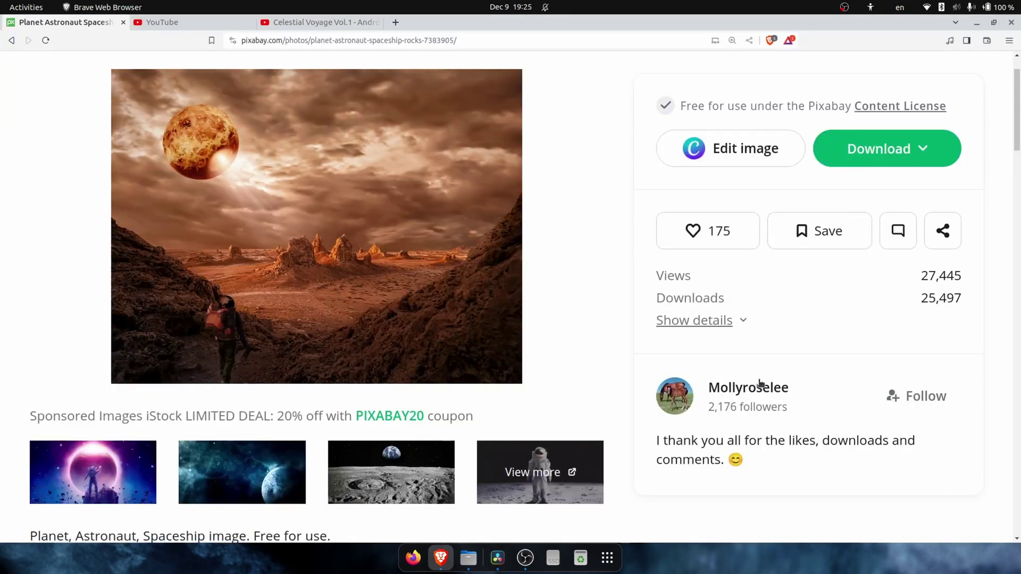
- Switch to DaVinci Resolve and check the MediaOut1 composition's playback
key("alt+Tab")
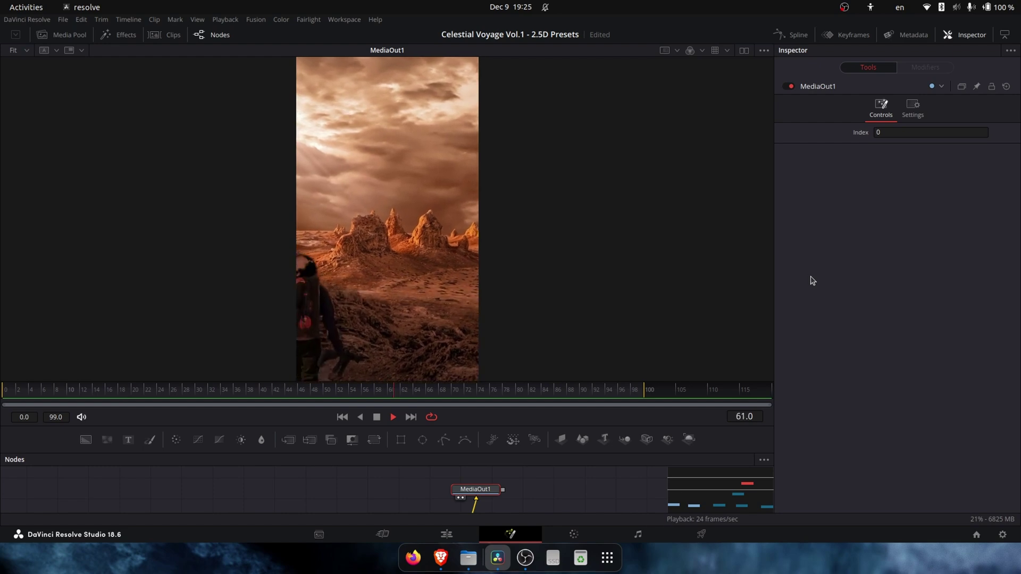
key("space")
- Switch to the Brave browser and show the YouTube video "Celestial Voyage Vol.1 - Android" in full screen
left_click(446, 568)
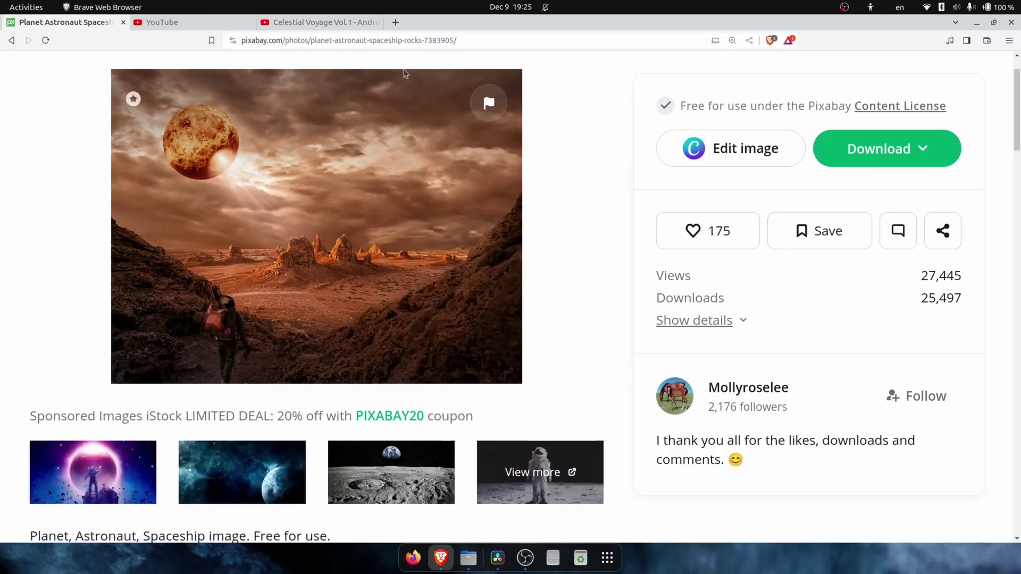
left_click(319, 22)
left_click(995, 470)
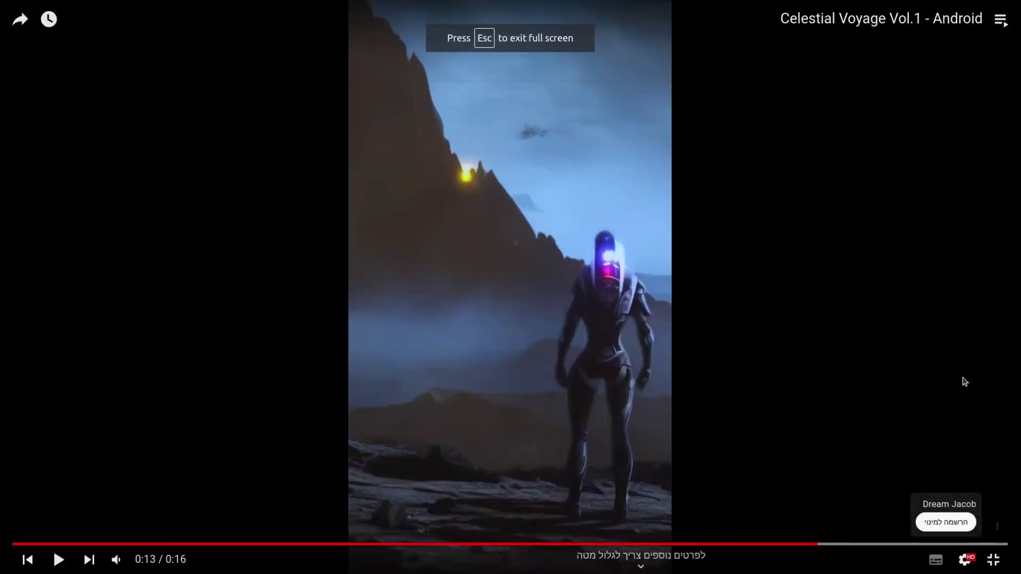